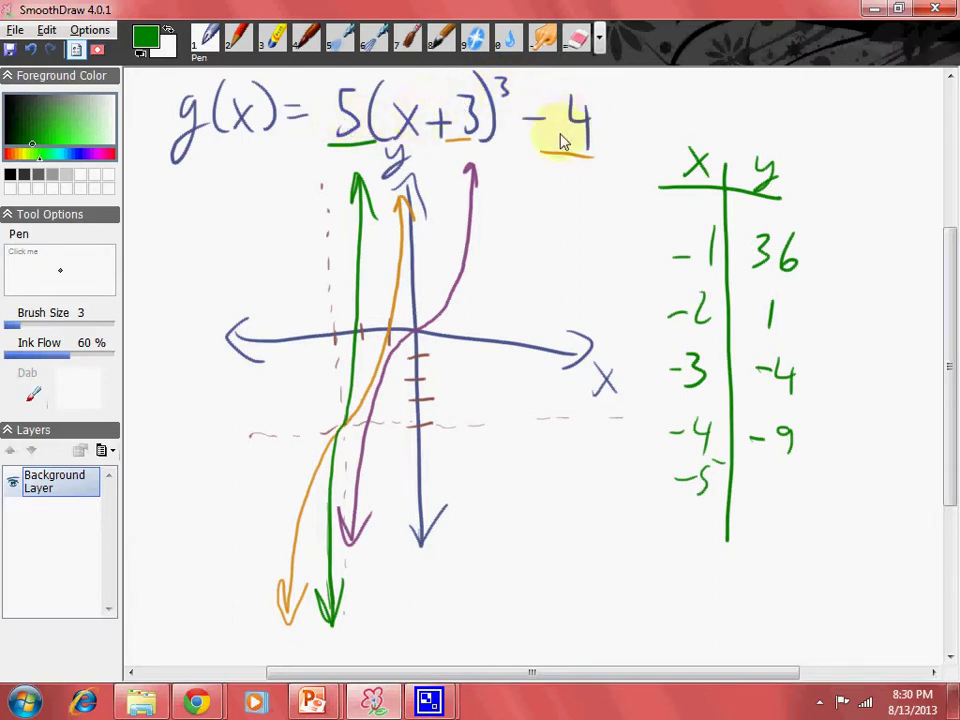
Step: Finish writing -44 as the y value for x = -5 in the table
mouse_move(783, 478)
left_mouse_down()
mouse_move(781, 514)
mouse_move(812, 497)
mouse_move(806, 516)
left_mouse_up()
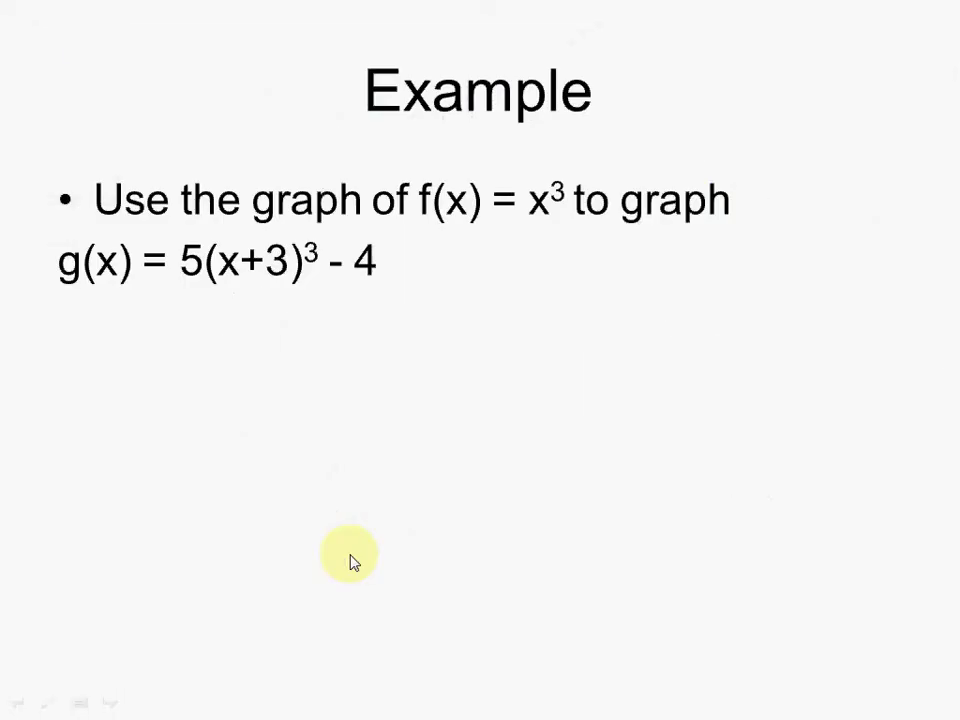
Step: Step through the next Example slides and return to the g(x) = (-3x+9)^3 - 4 example
key("Right")
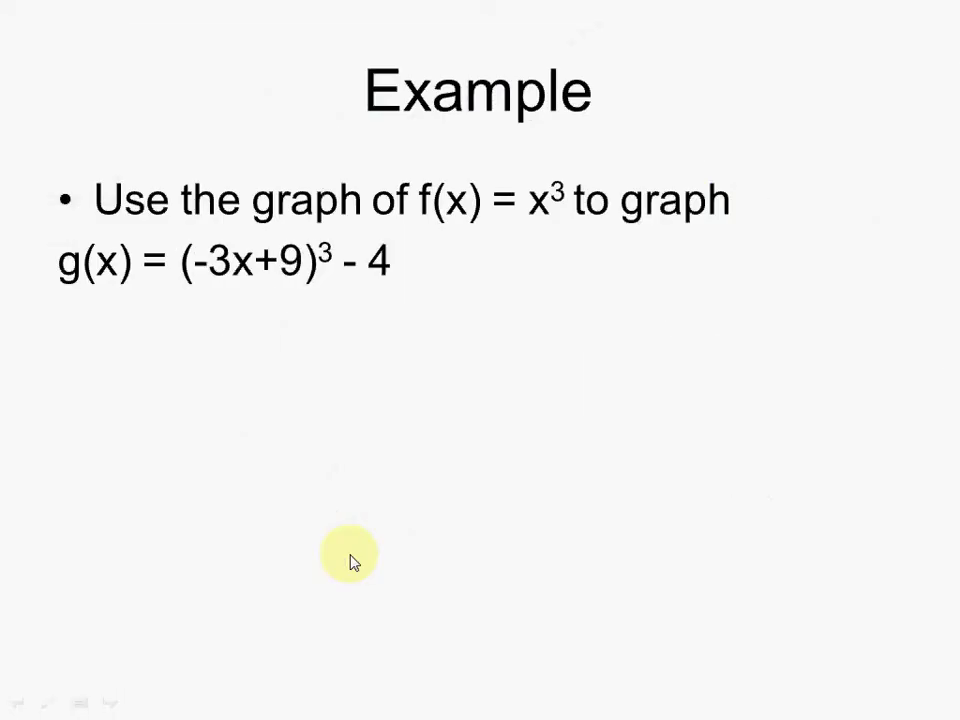
key("Right")
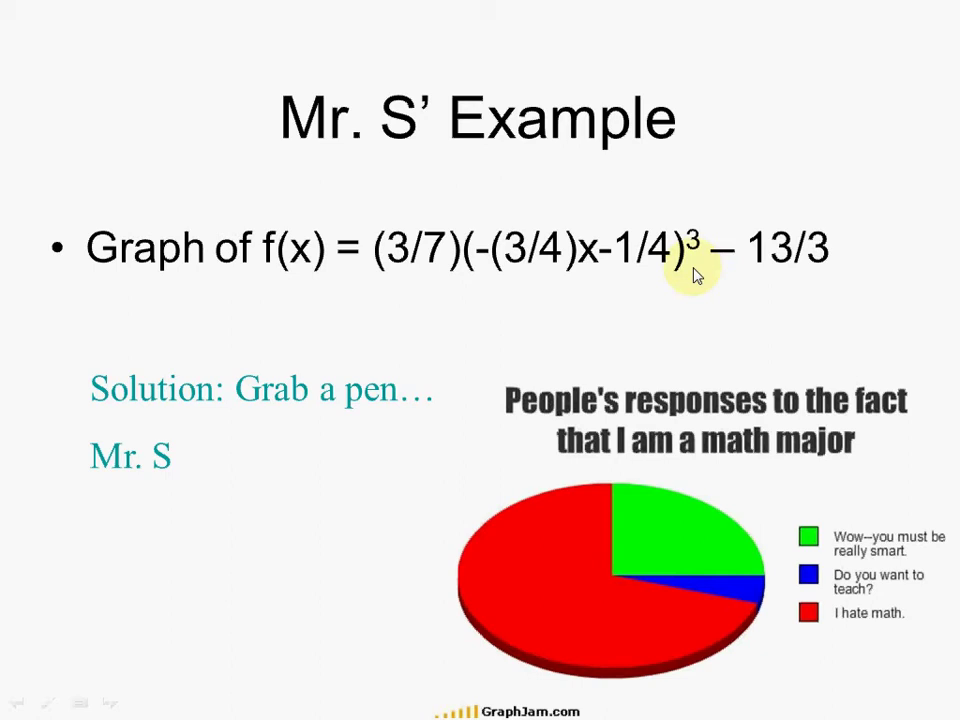
key("Right")
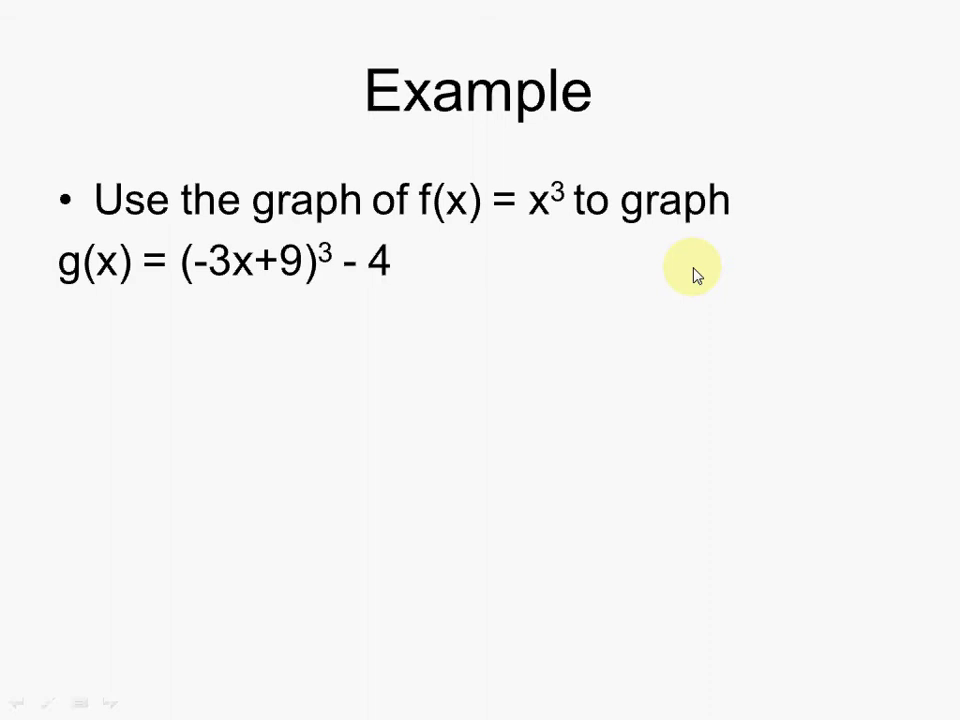
Step: Discard the current SmoothDraw drawing without saving via File > Open, then return to the slide
key("alt+Tab")
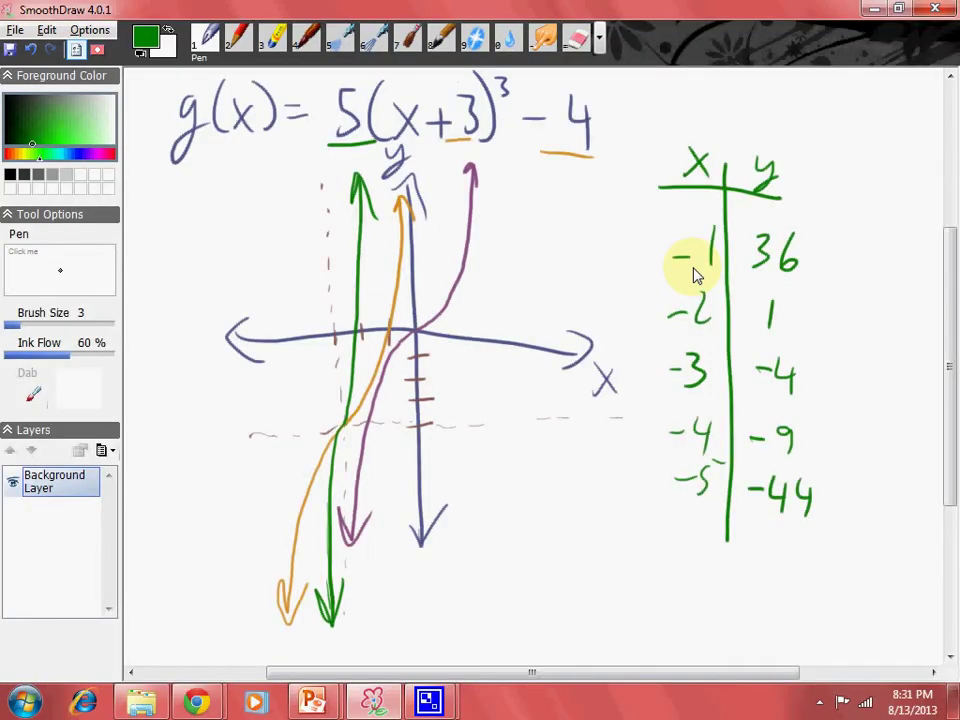
left_click(14, 31)
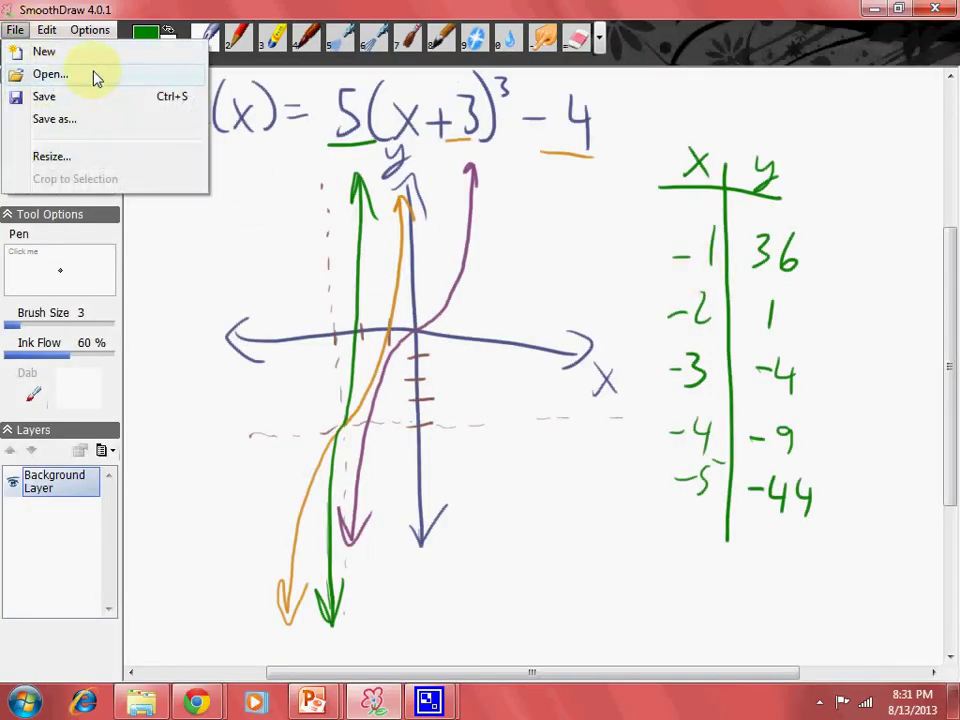
left_click(94, 74)
left_click(496, 407)
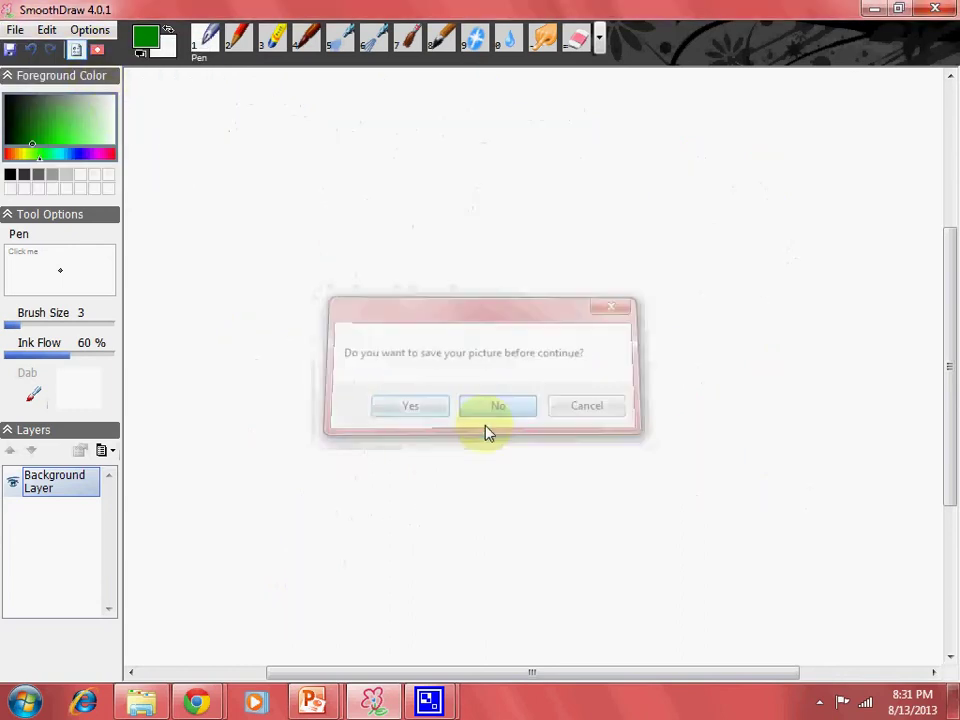
key("alt+Tab")
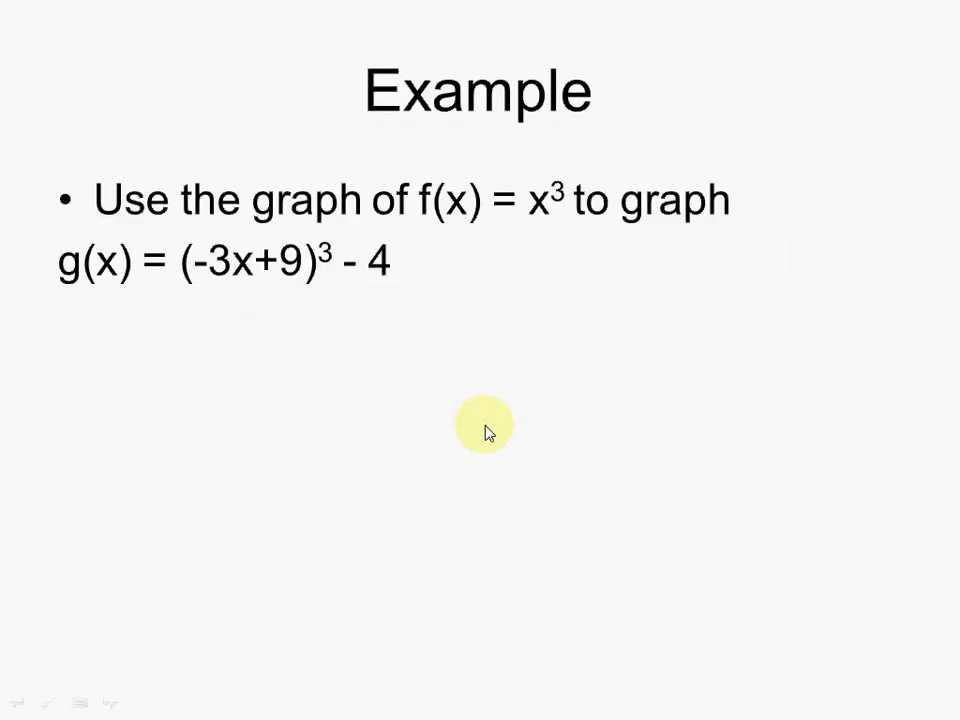
Step: Write g(x) = (-3x in green at the top of the blank canvas, checking against the slide
key("alt+Tab")
mouse_move(227, 117)
left_mouse_down()
mouse_move(214, 168)
mouse_move(190, 172)
left_mouse_up()
mouse_move(252, 106)
left_mouse_down()
mouse_move(248, 146)
mouse_move(286, 138)
left_mouse_up()
mouse_move(286, 110)
left_mouse_down()
mouse_move(268, 140)
mouse_move(289, 148)
mouse_move(332, 120)
mouse_move(335, 138)
left_mouse_up()
key("alt+Tab")
key("alt+Tab")
key("alt+Tab")
key("alt+Tab")
mouse_move(381, 99)
left_mouse_down()
mouse_move(388, 163)
mouse_move(406, 130)
mouse_move(438, 140)
mouse_move(426, 156)
mouse_move(467, 150)
left_mouse_up()
key("alt+Tab")
key("alt+Tab")
left_click_drag(467, 126, 449, 150)
key("alt+Tab")
Step: Complete the green equation with +9)^3 - 4
key("alt+Tab")
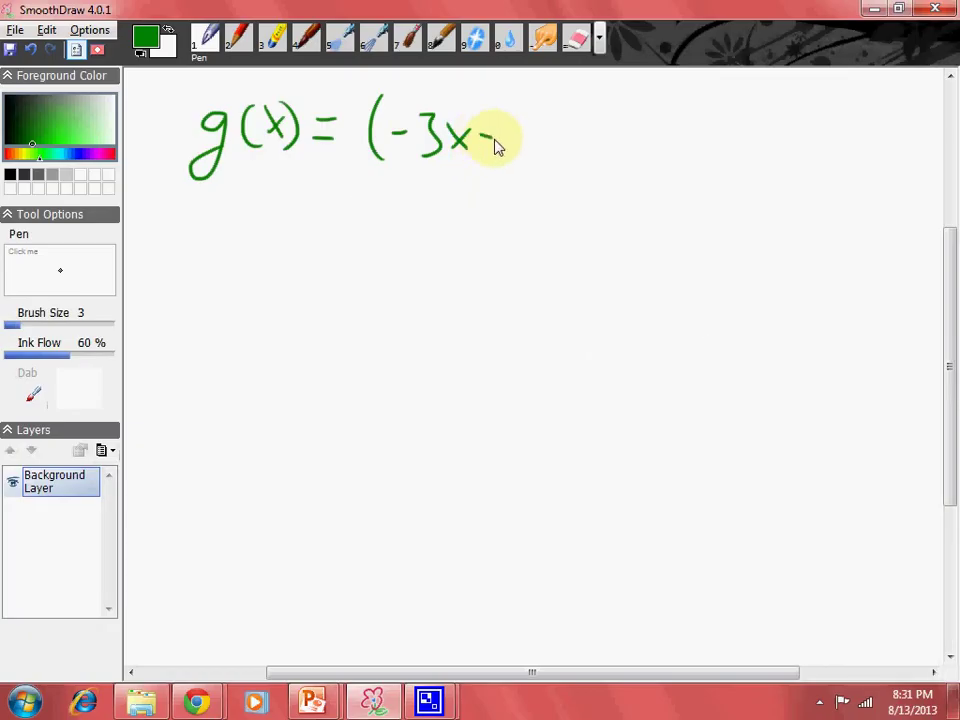
key("alt+Tab")
key("alt+Tab")
mouse_move(491, 119)
left_mouse_down()
mouse_move(491, 150)
mouse_move(513, 122)
mouse_move(526, 156)
left_mouse_up()
left_click_drag(538, 100, 540, 158)
key("alt+Tab")
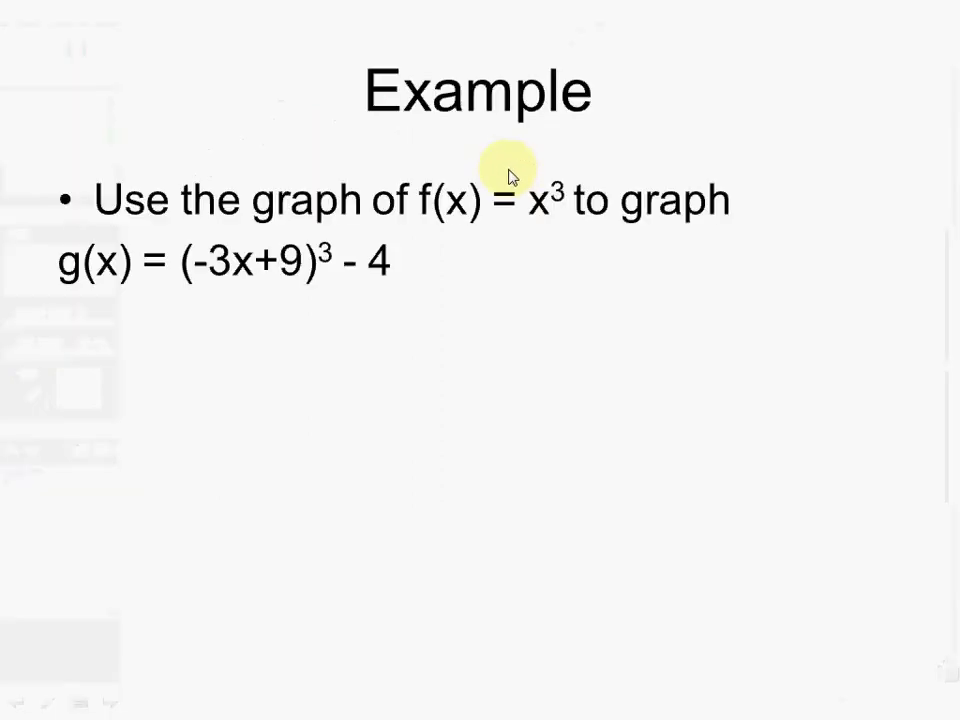
key("alt+Tab")
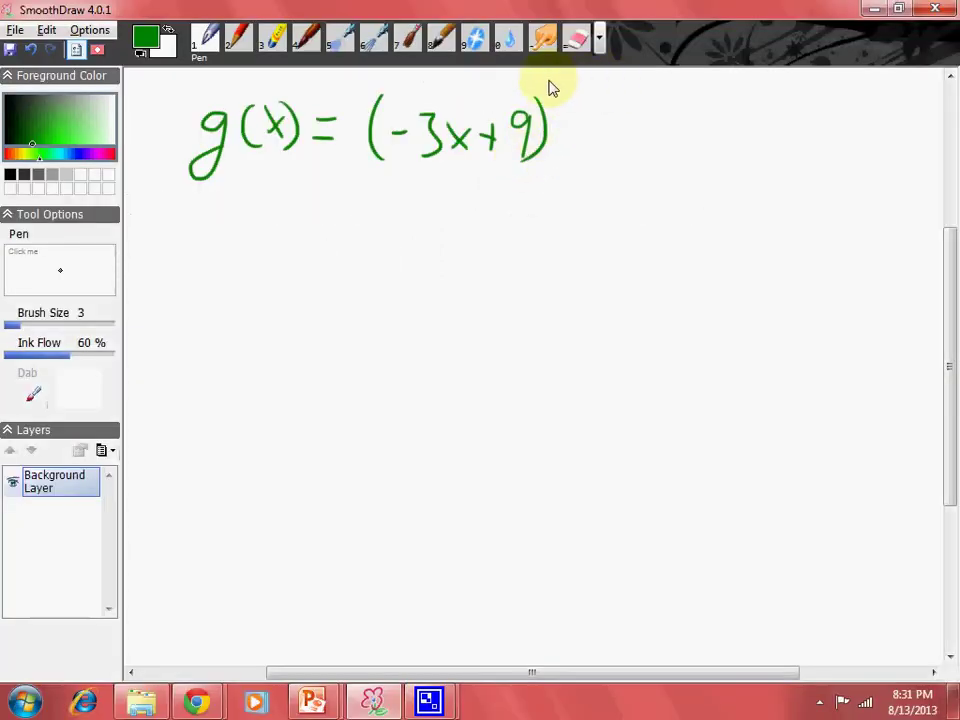
key("alt+Tab")
key("alt+Tab")
left_click_drag(576, 124, 660, 135)
left_click_drag(651, 110, 652, 152)
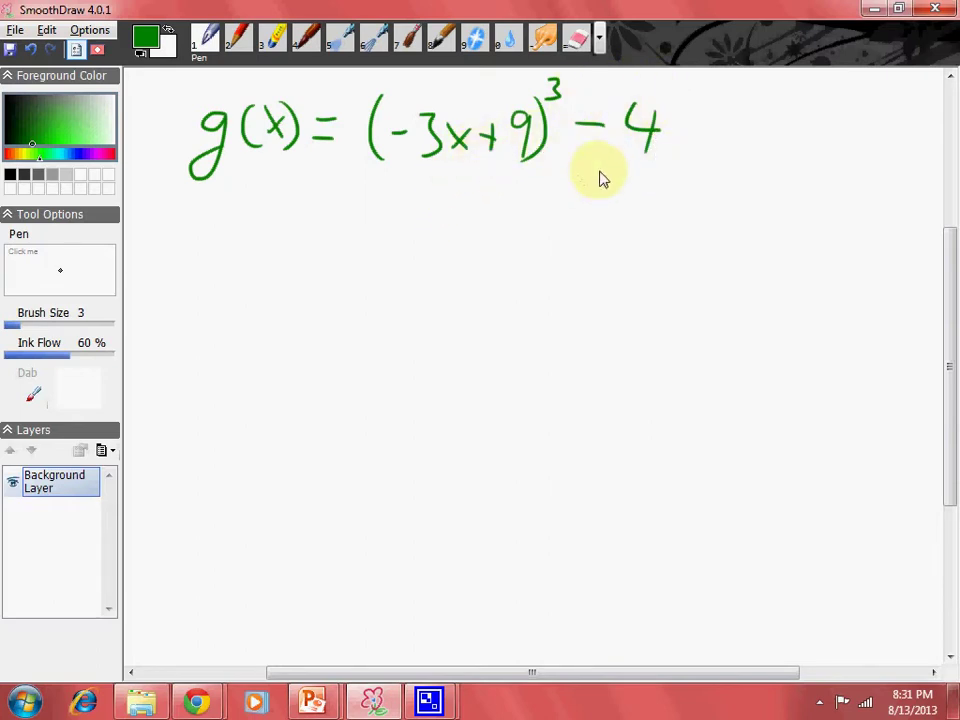
Step: Switch the pen to blue and underline the 9 in the equation
left_click(146, 37)
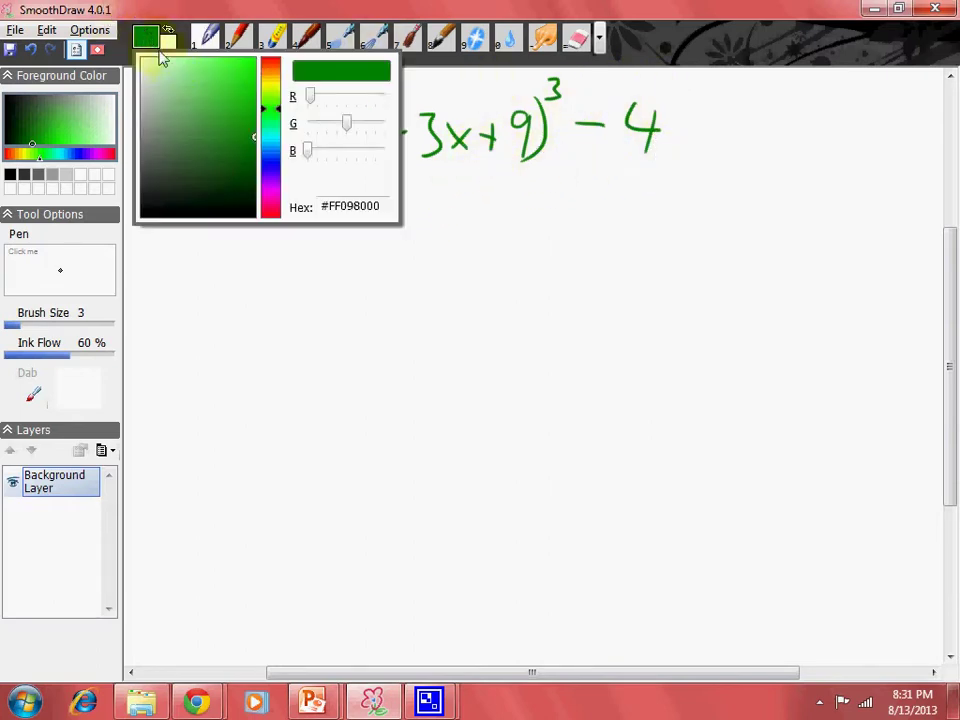
left_click_drag(268, 148, 272, 159)
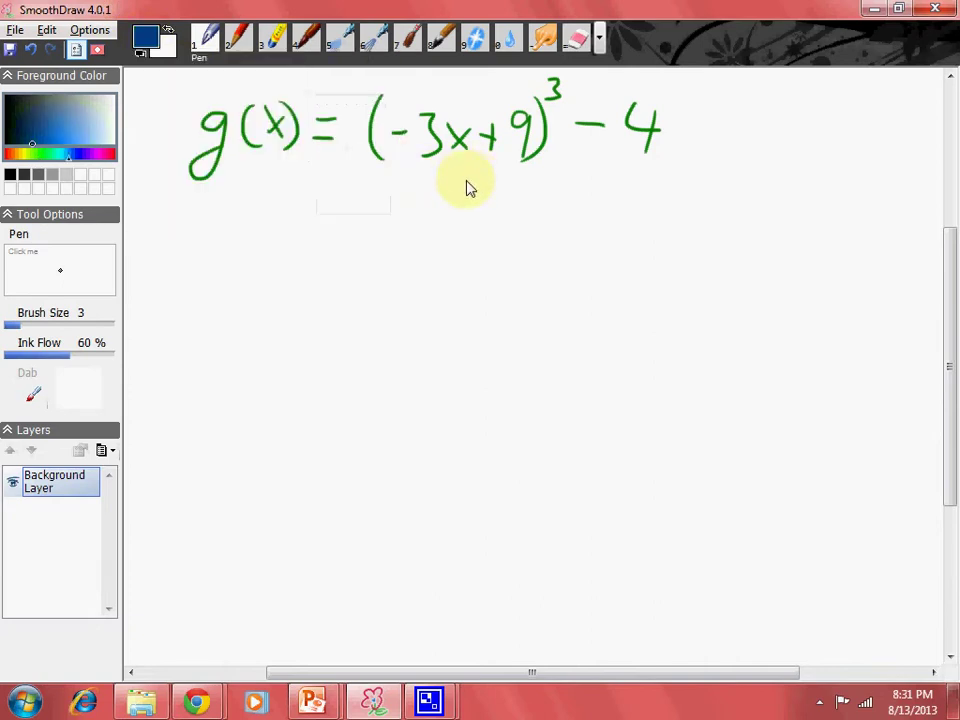
left_click_drag(499, 167, 528, 171)
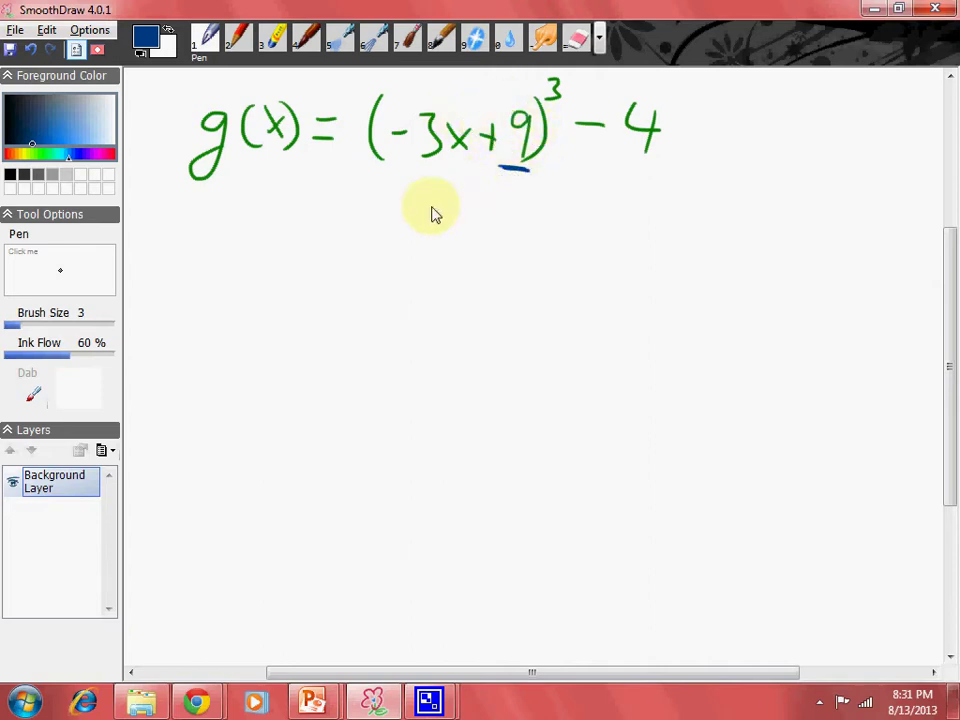
Step: Write = (-3(x-3))^3 - 4 below in blue, circling the -3, then return the pen to green
mouse_move(318, 212)
left_mouse_down()
mouse_move(346, 210)
mouse_move(345, 227)
left_mouse_up()
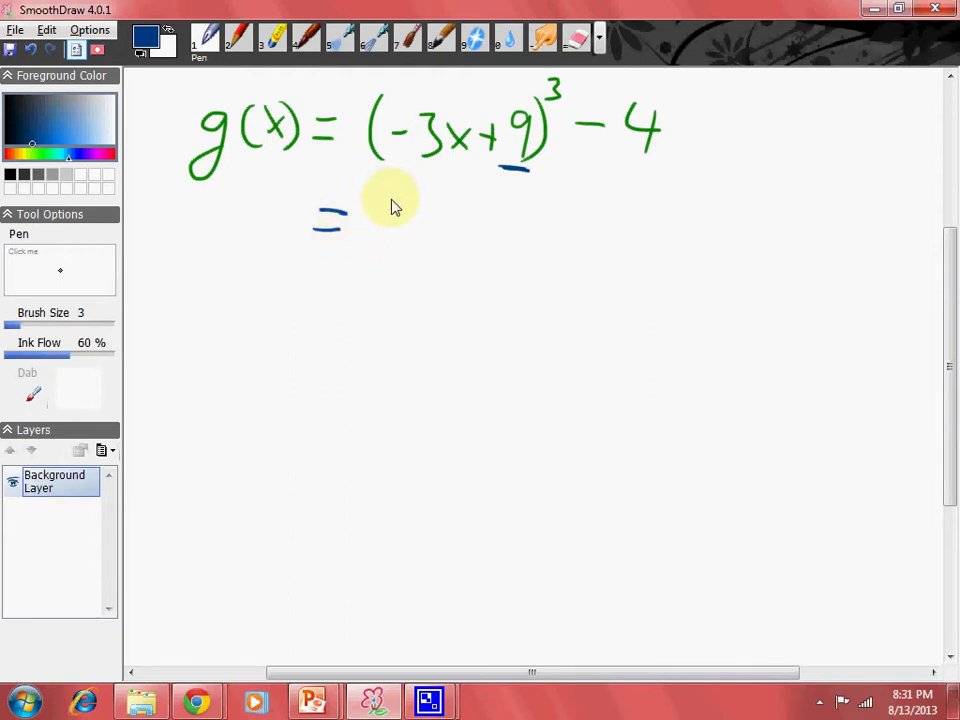
mouse_move(390, 198)
left_mouse_down()
mouse_move(386, 244)
mouse_move(422, 216)
mouse_move(439, 225)
left_mouse_up()
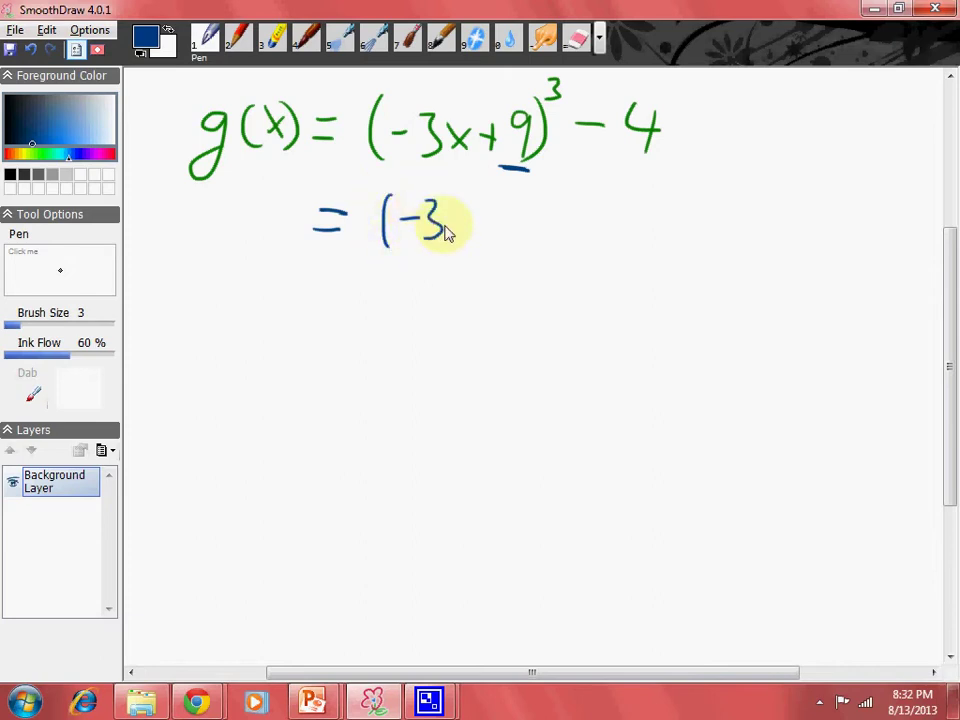
mouse_move(429, 133)
left_mouse_down()
mouse_move(392, 128)
mouse_move(424, 183)
mouse_move(432, 112)
left_mouse_up()
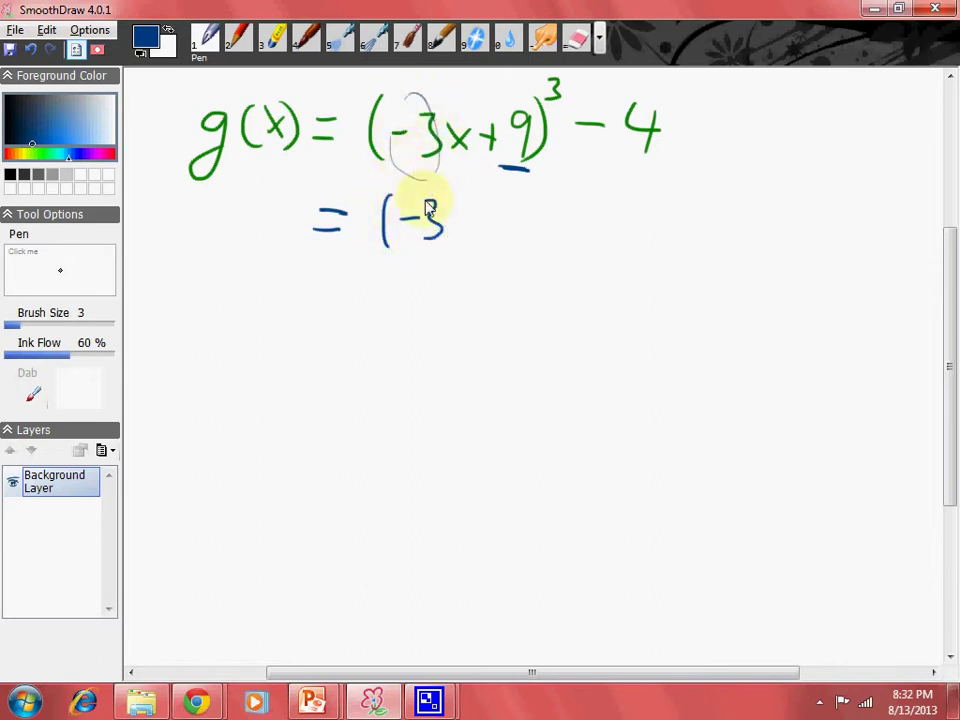
left_click_drag(462, 200, 458, 246)
left_click_drag(490, 205, 468, 240)
mouse_move(468, 205)
left_mouse_down()
mouse_move(484, 240)
mouse_move(501, 220)
mouse_move(530, 238)
left_mouse_up()
mouse_move(545, 192)
left_mouse_down()
mouse_move(548, 232)
mouse_move(570, 254)
left_mouse_up()
mouse_move(578, 172)
left_mouse_down()
mouse_move(584, 191)
mouse_move(632, 227)
mouse_move(672, 231)
left_mouse_up()
left_click_drag(660, 212, 666, 258)
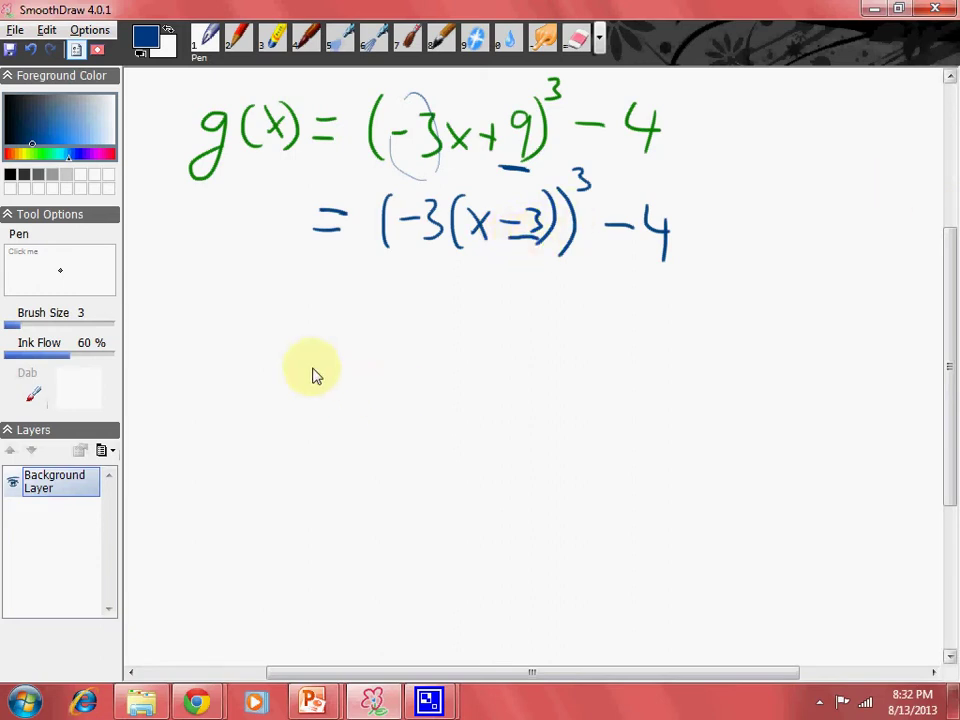
left_click(146, 40)
left_click(270, 98)
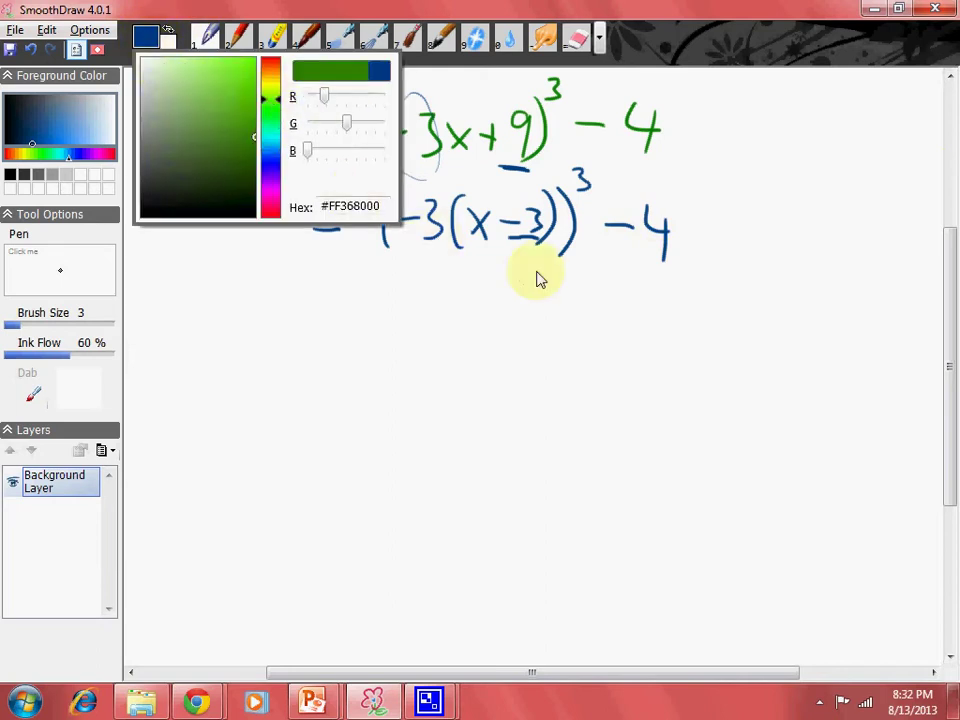
Step: Underline the -4 and write (-3)^3(x-3)^3 - 4 on the third line in green
left_click(632, 280)
left_click_drag(622, 257, 684, 256)
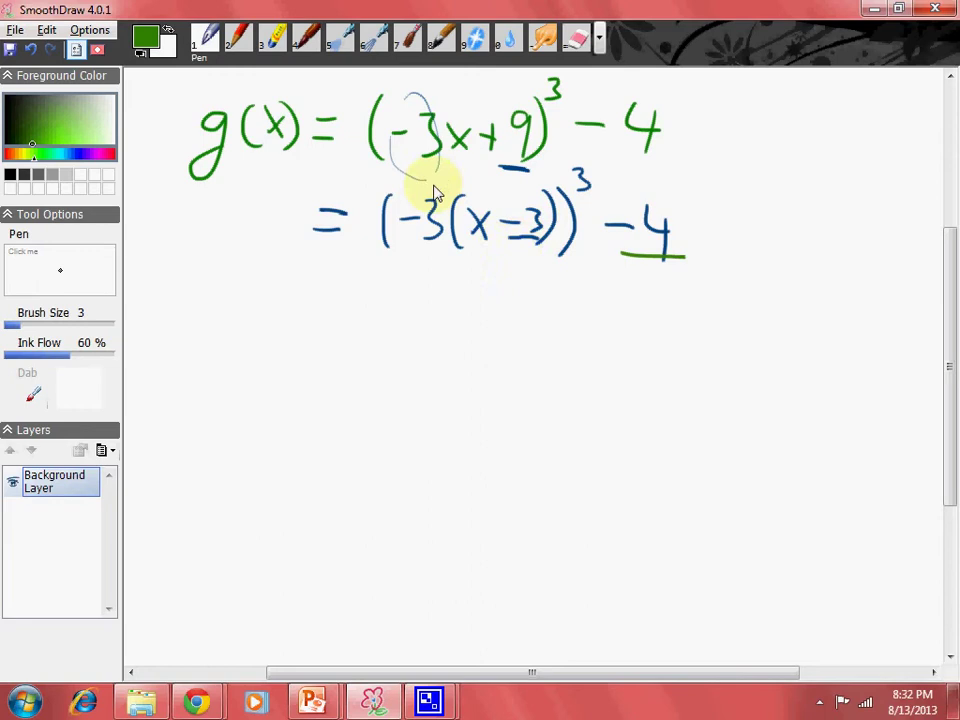
left_click_drag(531, 187, 562, 179)
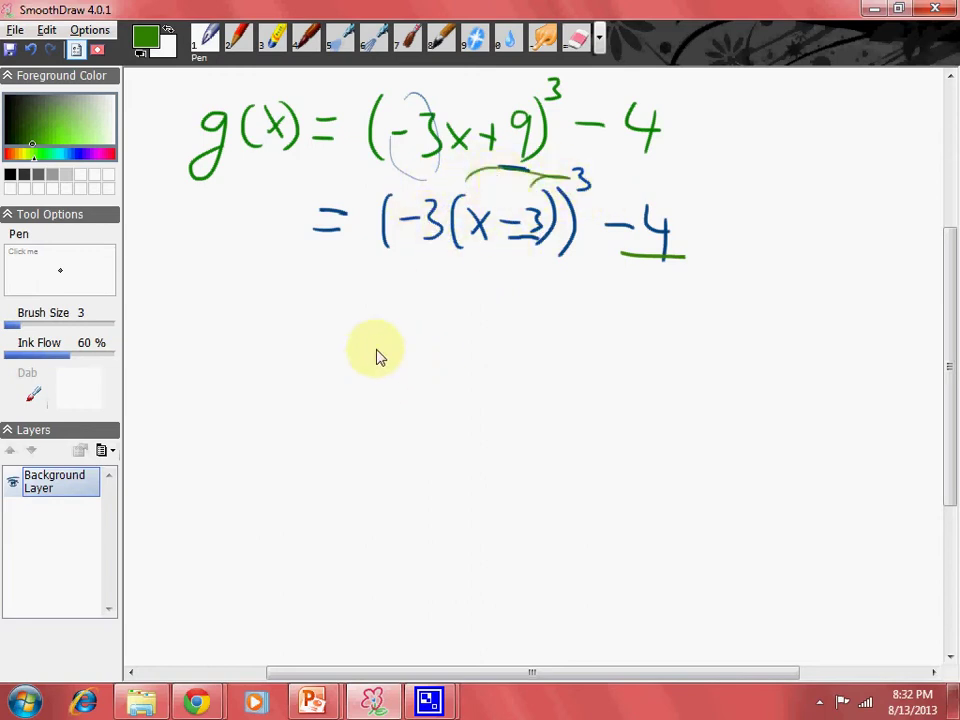
left_click_drag(328, 293, 332, 347)
left_click_drag(405, 292, 411, 346)
mouse_move(421, 272)
left_mouse_down()
mouse_move(487, 330)
mouse_move(456, 348)
left_mouse_up()
mouse_move(478, 308)
left_mouse_down()
mouse_move(498, 338)
mouse_move(538, 304)
mouse_move(528, 340)
left_mouse_up()
mouse_move(550, 294)
left_mouse_down()
mouse_move(551, 334)
mouse_move(569, 296)
left_mouse_up()
left_click_drag(638, 319, 639, 321)
mouse_move(660, 304)
left_mouse_down()
mouse_move(682, 328)
mouse_move(678, 342)
left_mouse_up()
Step: Write g(x) = -27(x-3)^3 - 4 on the next line
left_click_drag(317, 387, 333, 387)
mouse_move(348, 374)
left_mouse_down()
mouse_move(354, 399)
mouse_move(367, 397)
left_mouse_up()
mouse_move(381, 372)
left_mouse_down()
mouse_move(392, 384)
mouse_move(387, 398)
left_mouse_up()
mouse_move(436, 369)
left_mouse_down()
mouse_move(430, 406)
mouse_move(467, 401)
left_mouse_up()
left_click_drag(466, 376, 448, 402)
mouse_move(476, 390)
left_mouse_down()
mouse_move(504, 377)
mouse_move(512, 397)
mouse_move(534, 347)
mouse_move(535, 363)
mouse_move(577, 389)
mouse_move(600, 367)
mouse_move(624, 391)
left_mouse_up()
left_click_drag(617, 370, 618, 404)
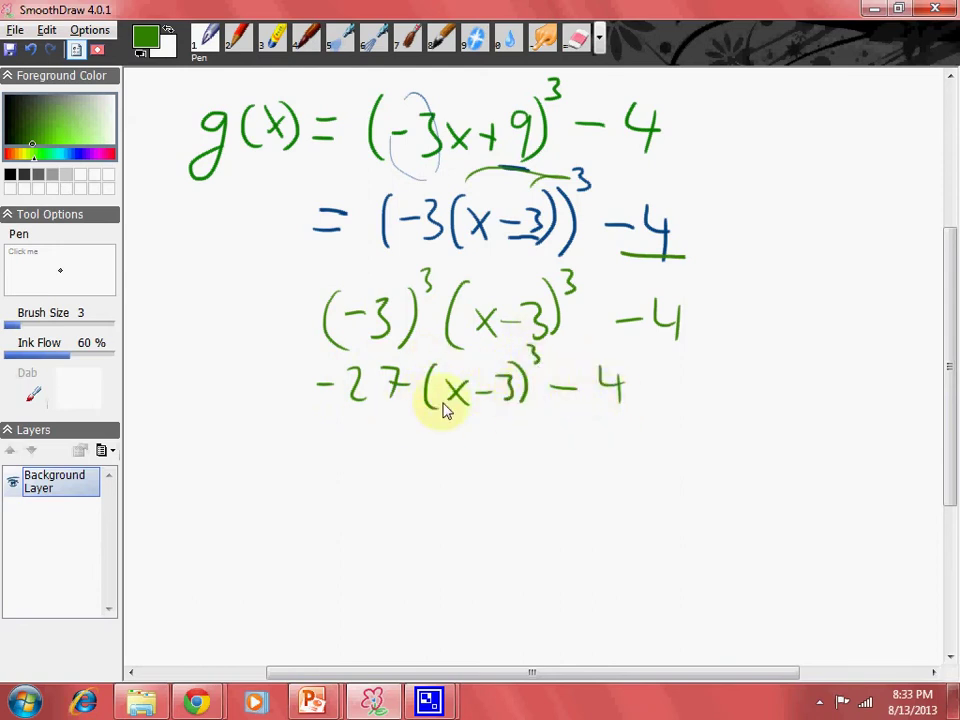
mouse_move(212, 372)
left_mouse_down()
mouse_move(208, 396)
mouse_move(181, 420)
left_mouse_up()
left_click_drag(247, 362, 243, 399)
left_click_drag(285, 347, 288, 399)
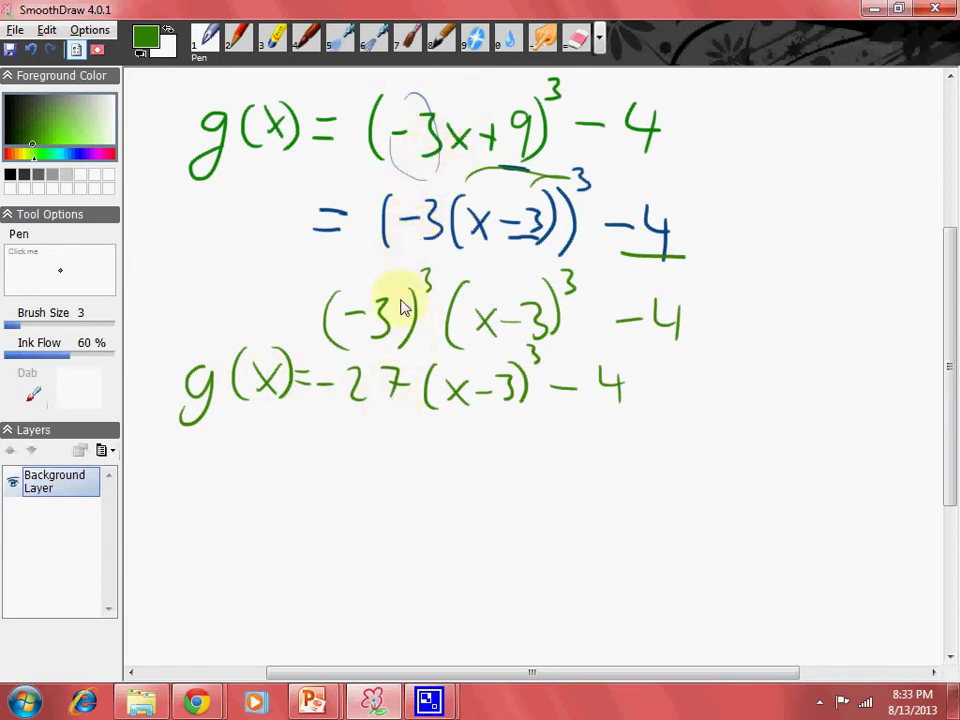
Step: Draw a vertical and a horizontal axis below the working
left_click(288, 467)
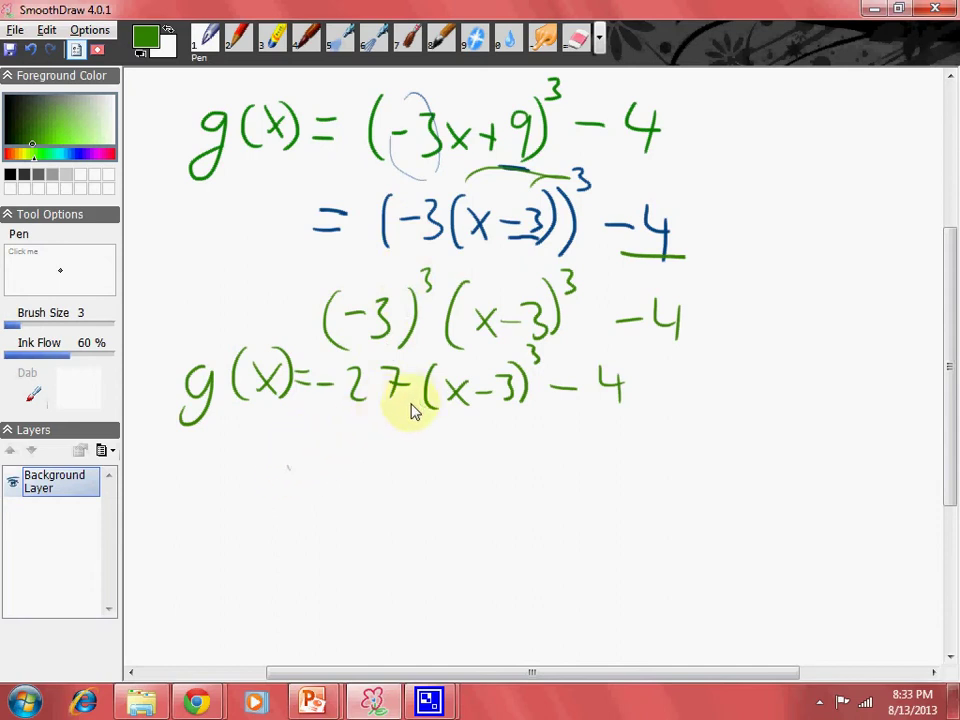
left_click_drag(358, 441, 361, 660)
left_click_drag(200, 560, 583, 563)
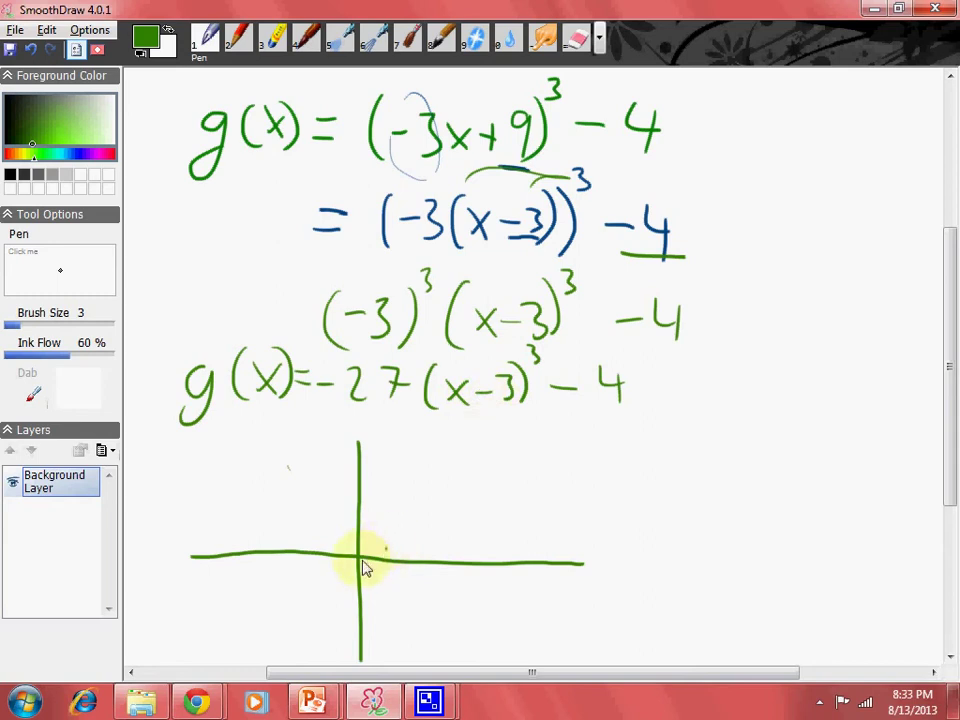
Step: Sketch the green parent cubic y = x^3 through the origin of the new axes
mouse_move(415, 436)
left_mouse_down()
mouse_move(390, 544)
mouse_move(360, 555)
mouse_move(326, 604)
mouse_move(316, 661)
left_mouse_up()
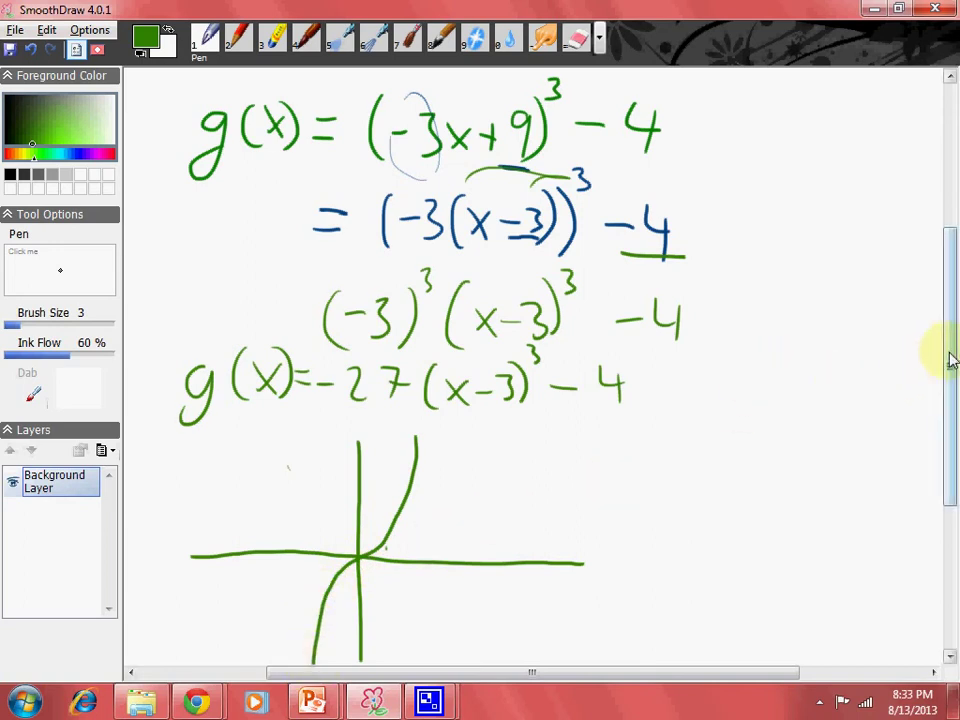
left_click_drag(939, 354, 943, 405)
Step: Switch the pen to dark blue and mark tick marks on the x- and y-axes
left_click(146, 38)
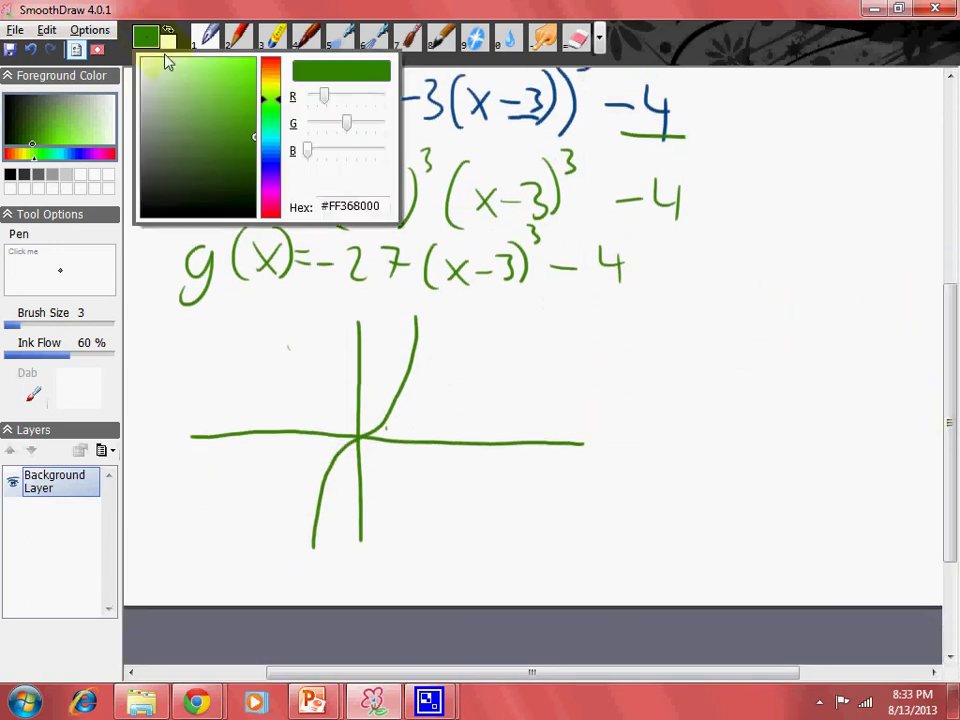
left_click(388, 330)
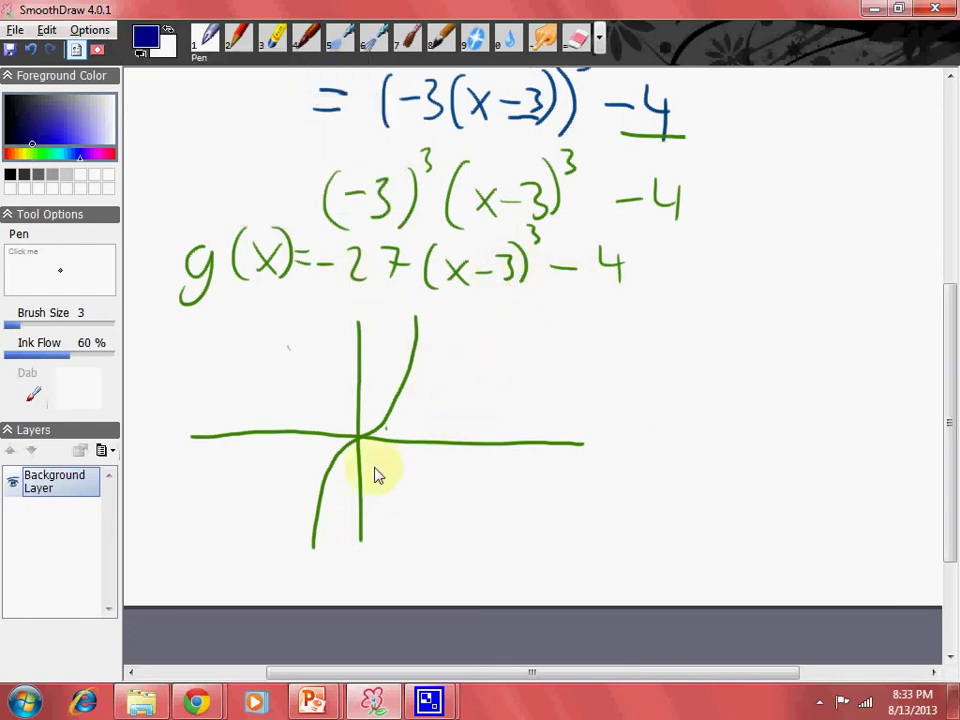
mouse_move(387, 433)
left_mouse_down()
mouse_move(387, 456)
mouse_move(453, 452)
left_mouse_up()
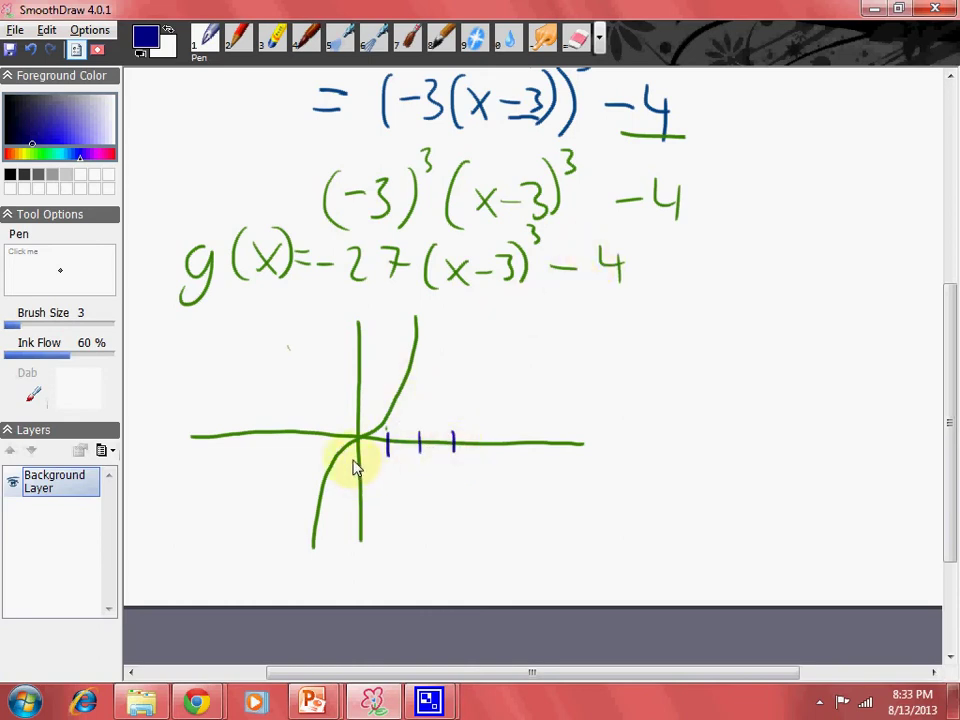
mouse_move(349, 481)
left_mouse_down()
mouse_move(372, 481)
mouse_move(377, 522)
left_mouse_up()
Step: Draw dashed guide lines at x = 3 and y = -4
left_click_drag(459, 328, 457, 565)
mouse_move(157, 531)
left_mouse_down()
mouse_move(340, 519)
mouse_move(442, 530)
mouse_move(546, 527)
left_mouse_up()
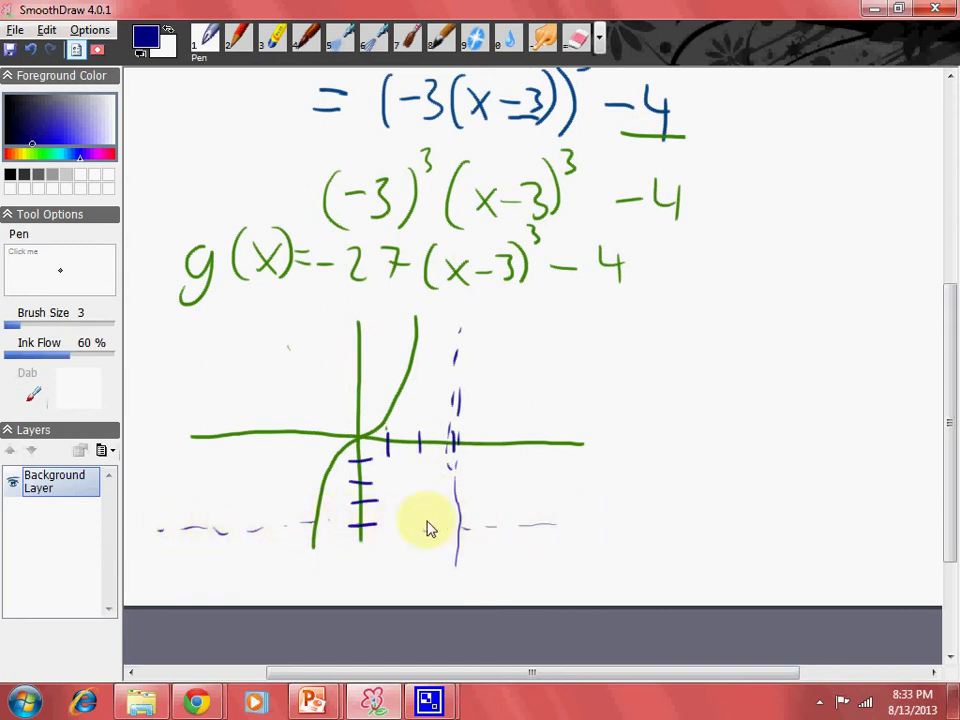
mouse_move(407, 531)
left_mouse_down()
mouse_move(510, 536)
mouse_move(592, 524)
left_mouse_up()
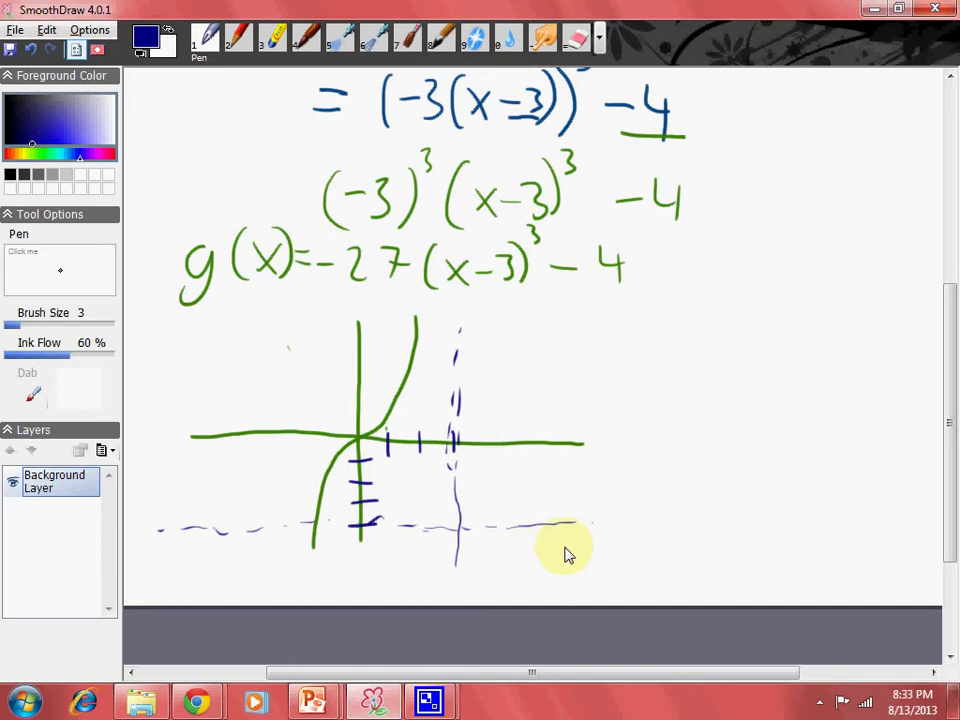
left_click(148, 41)
Step: In green, draw the shifted cubic with arrowheads through the (3, -4) crossing
left_click(270, 124)
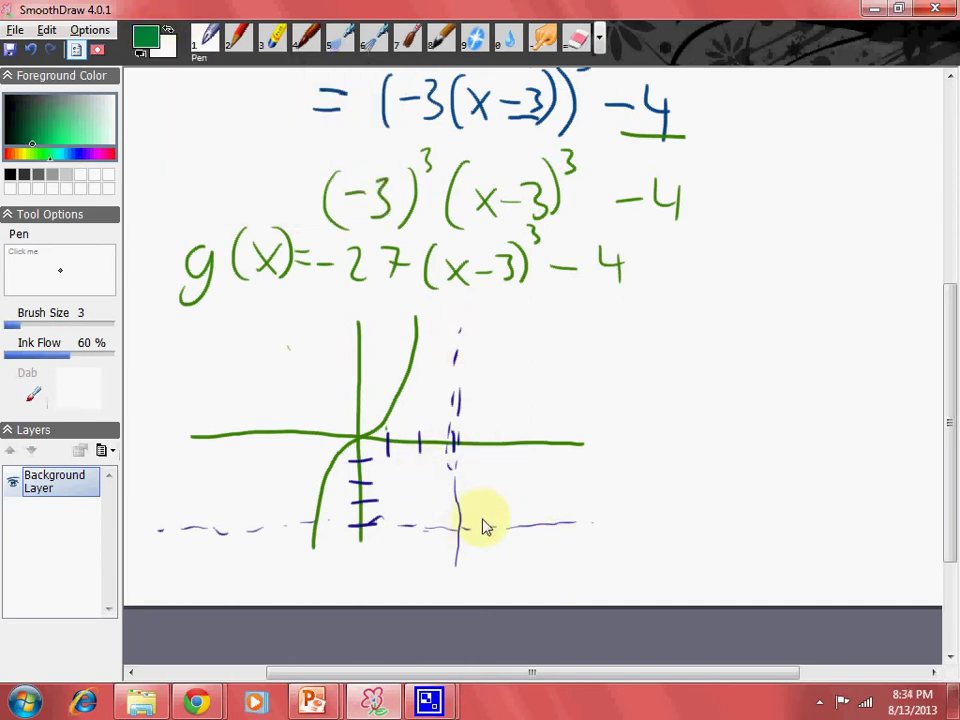
mouse_move(465, 533)
left_mouse_down()
mouse_move(486, 516)
mouse_move(510, 452)
mouse_move(527, 340)
mouse_move(537, 360)
left_mouse_up()
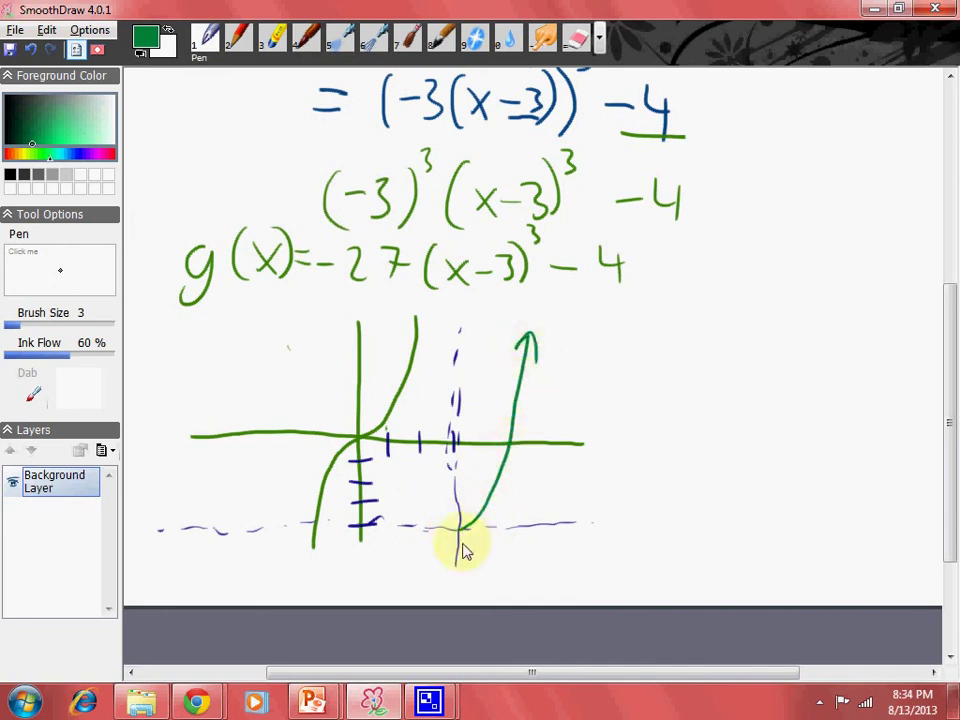
mouse_move(460, 533)
left_mouse_down()
mouse_move(420, 615)
mouse_move(437, 590)
left_mouse_up()
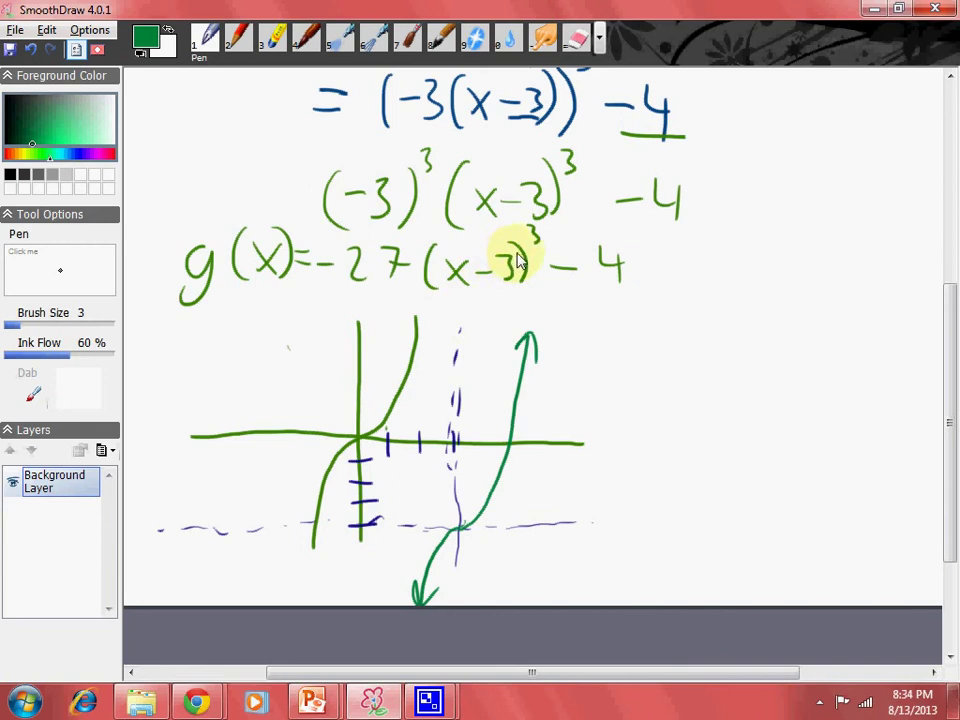
Step: Scribble out the 3 and -4 in g(x) and write -27x³ beside the graph
left_click_drag(508, 262, 505, 266)
mouse_move(628, 262)
left_mouse_down()
mouse_move(570, 281)
mouse_move(577, 301)
left_mouse_up()
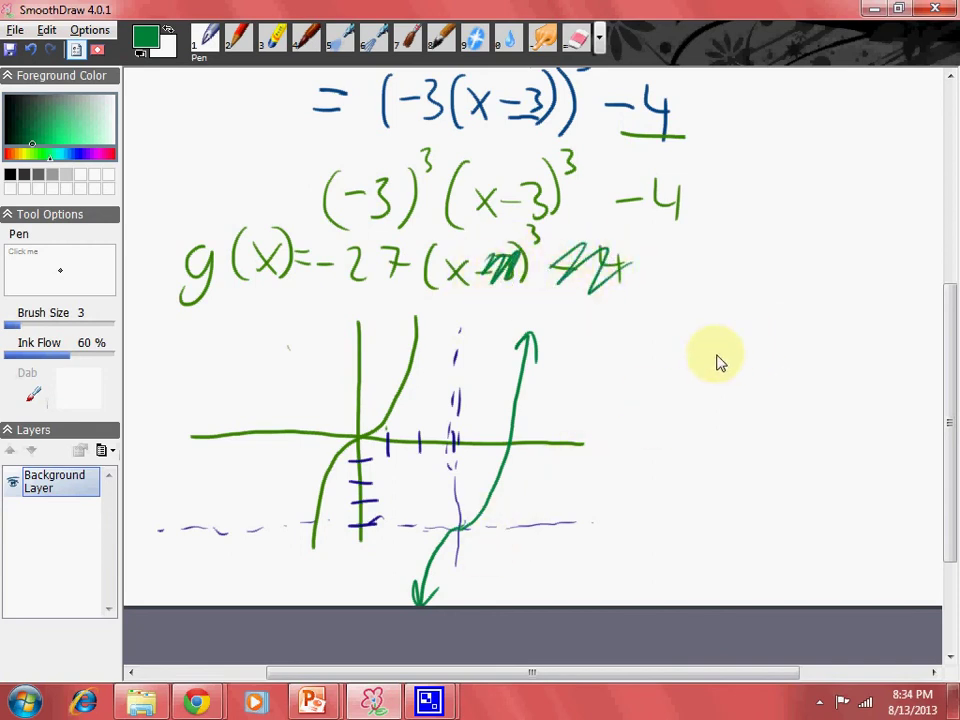
mouse_move(700, 371)
left_mouse_down()
mouse_move(741, 357)
mouse_move(745, 391)
mouse_move(770, 351)
mouse_move(766, 386)
left_mouse_up()
left_click_drag(826, 366, 812, 390)
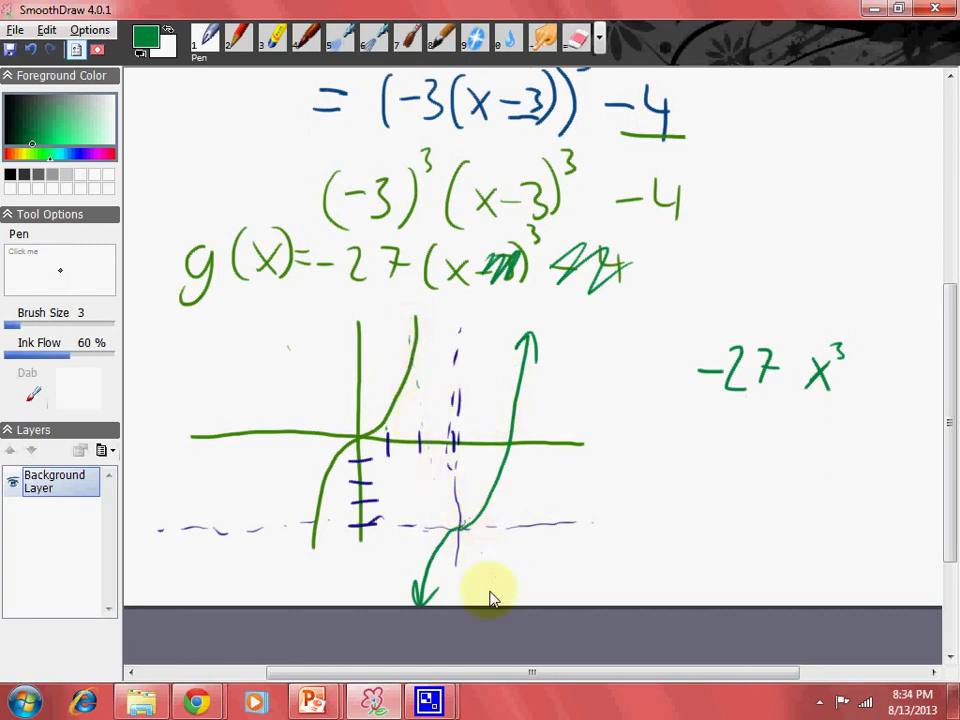
Step: In dark red, draw the reflected cubic through (3, -4) with an arrowhead and circle the minus of -27x³
left_click(148, 40)
left_click(276, 74)
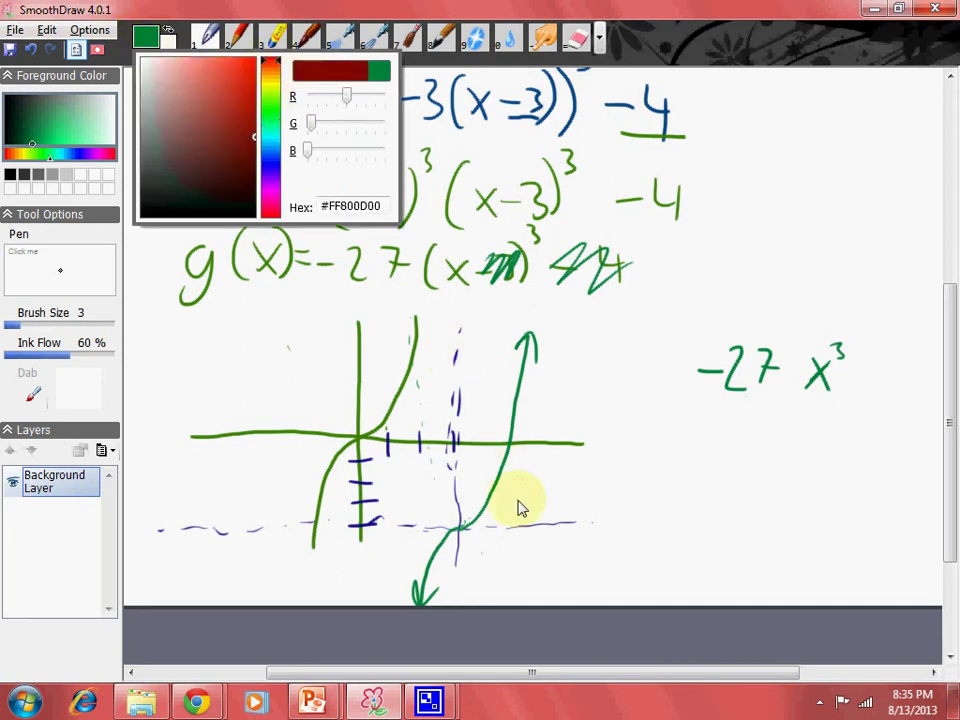
left_click(412, 335)
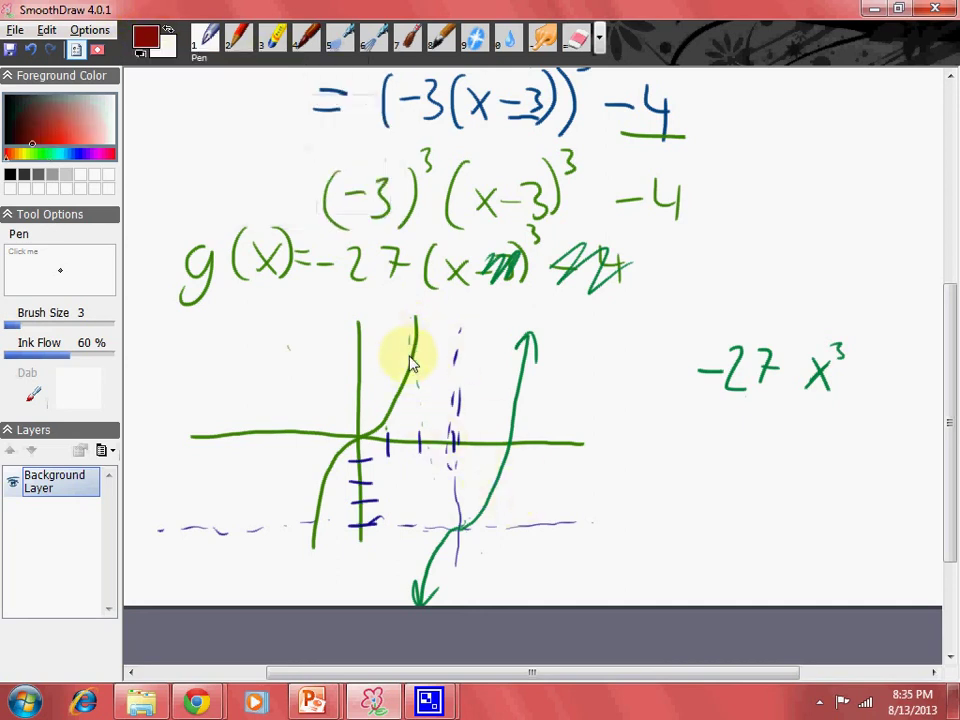
mouse_move(409, 321)
left_mouse_down()
mouse_move(418, 411)
mouse_move(412, 319)
mouse_move(438, 510)
left_mouse_up()
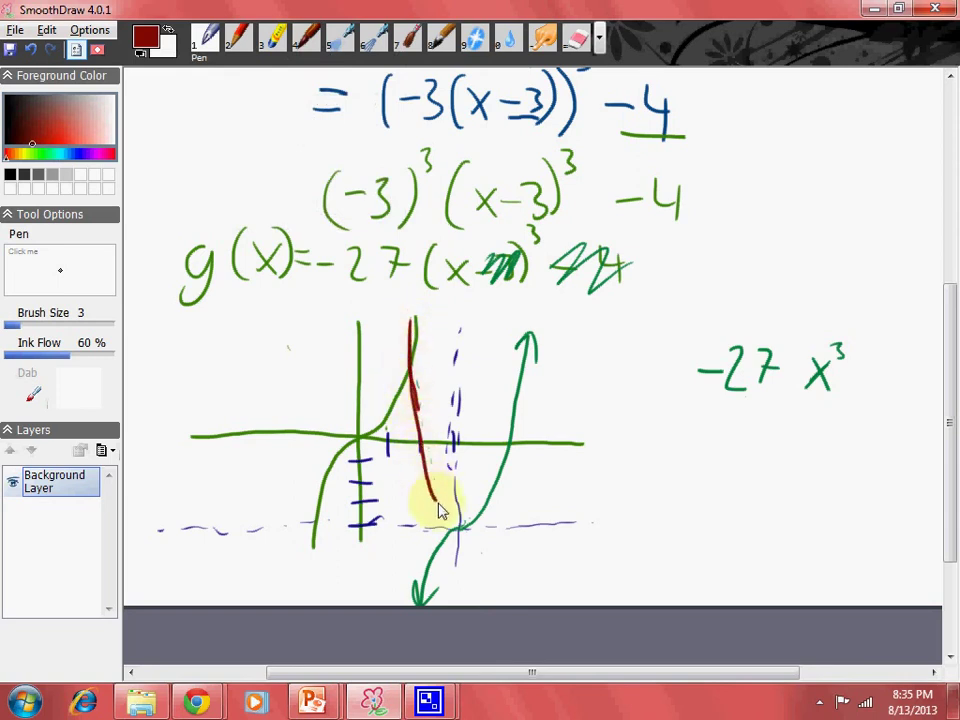
left_click_drag(484, 556, 497, 580)
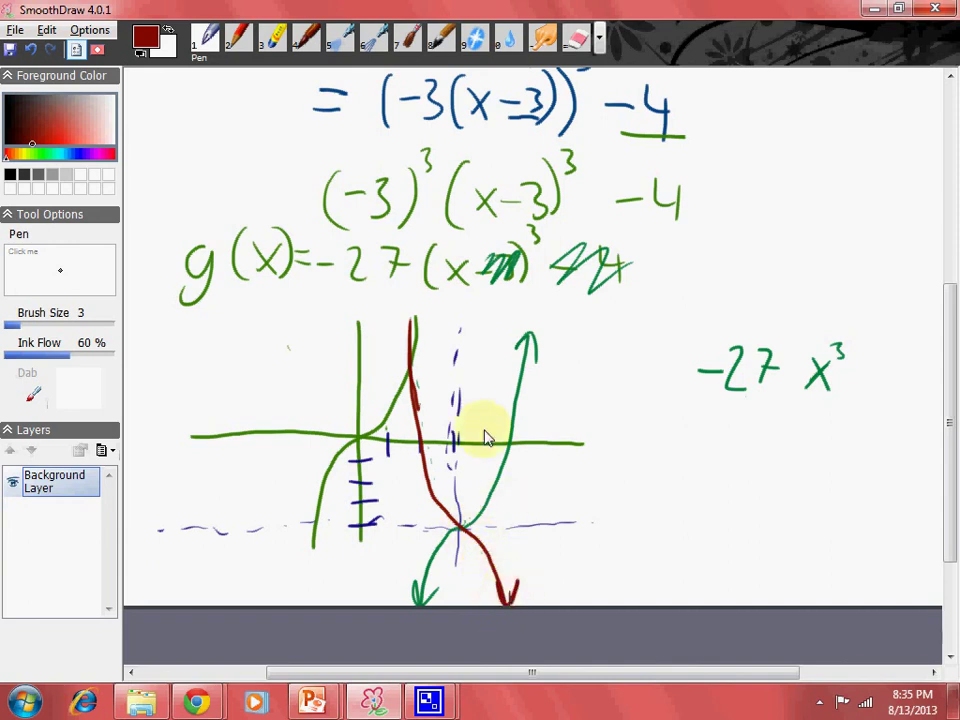
left_click_drag(397, 328, 432, 350)
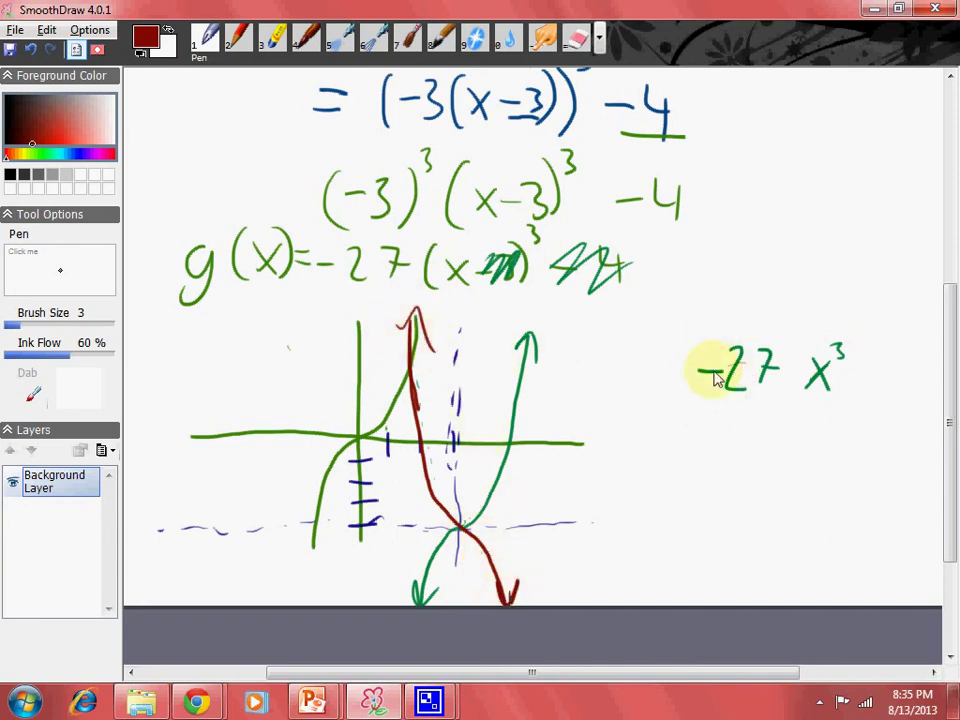
mouse_move(713, 368)
left_mouse_down()
mouse_move(688, 370)
mouse_move(722, 354)
left_mouse_up()
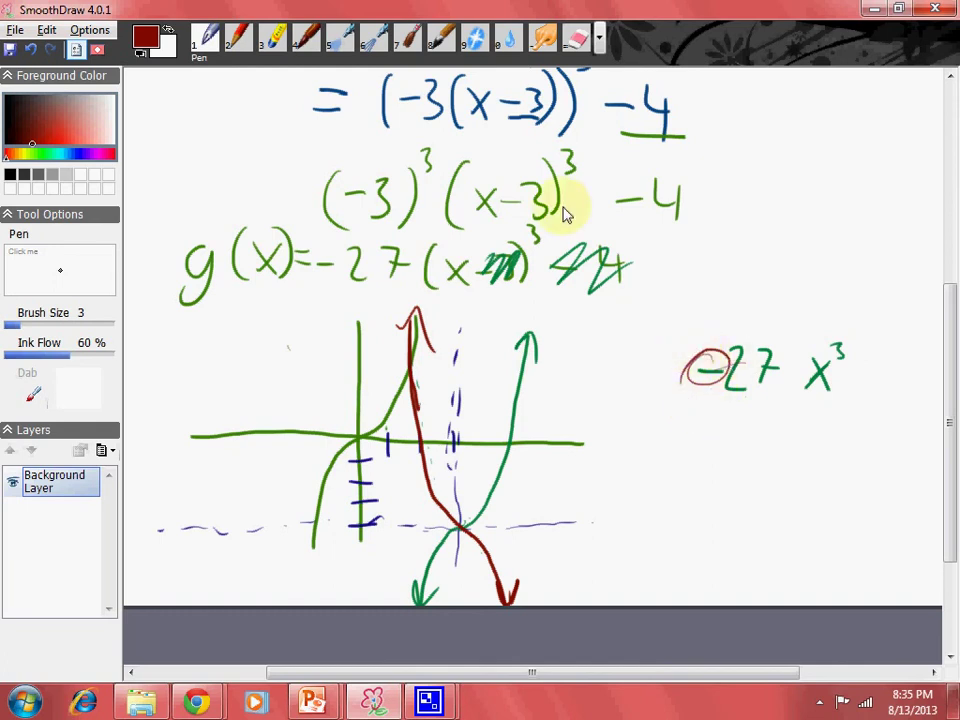
left_click(145, 45)
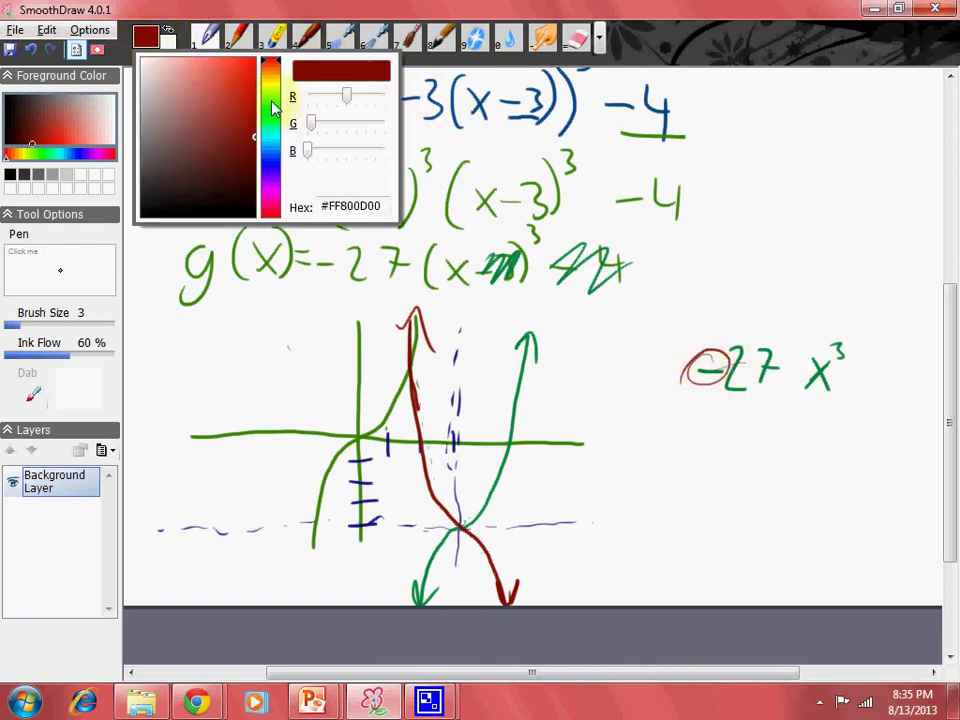
Step: Switch the pen back to green and circle the 27 in -27x³
left_click(270, 135)
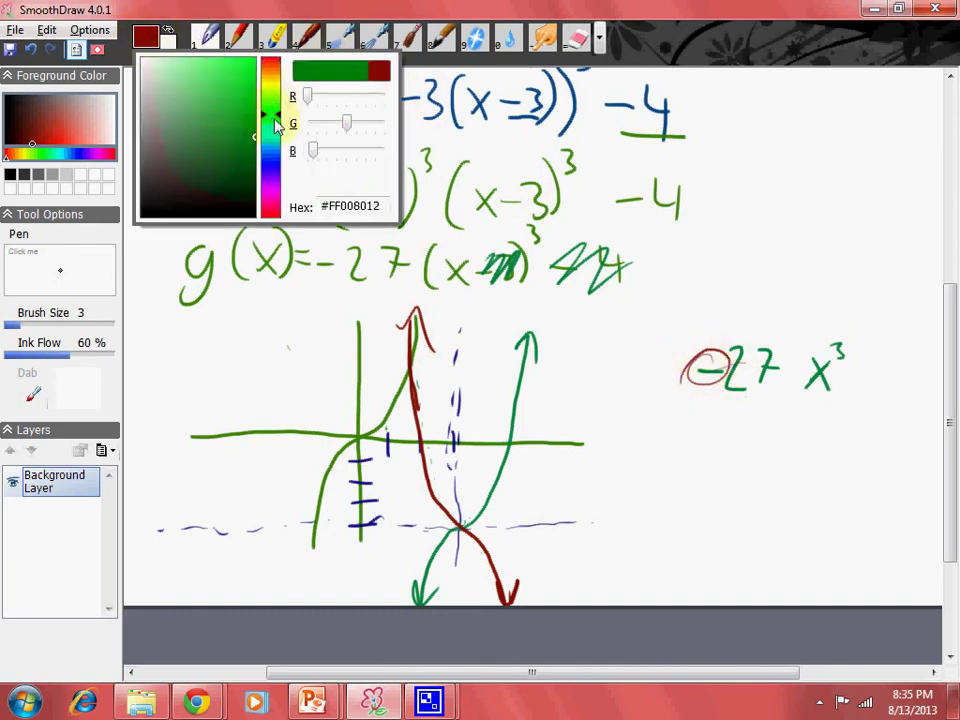
left_click(692, 385)
mouse_move(699, 368)
left_mouse_down()
mouse_move(728, 368)
mouse_move(765, 326)
mouse_move(707, 364)
mouse_move(771, 326)
left_mouse_up()
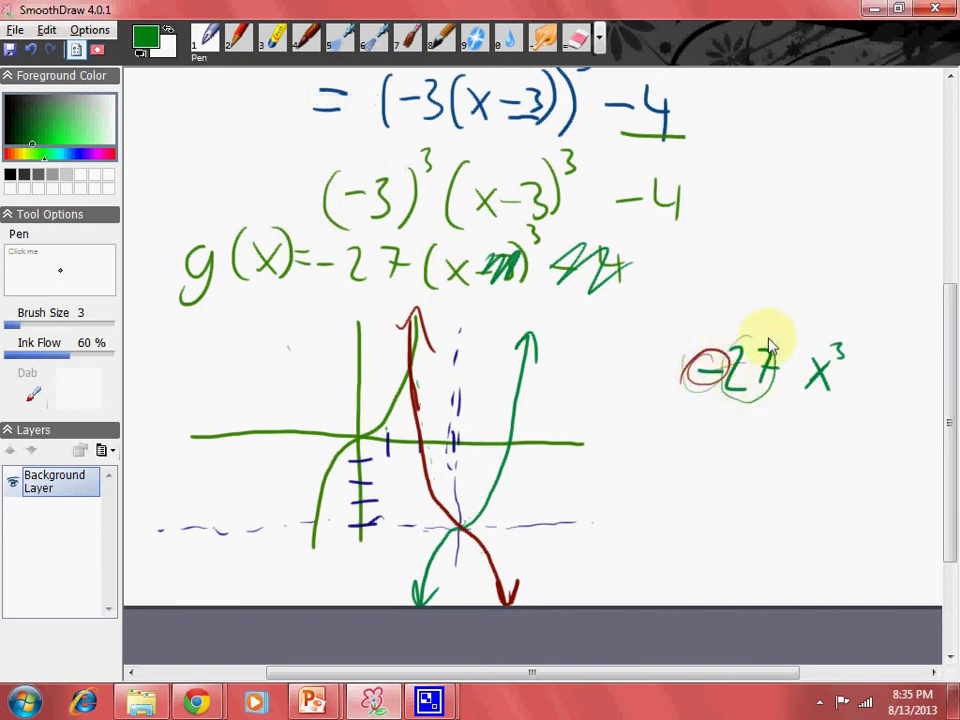
left_click(142, 47)
Step: Switch the pen to near-black and draw the steep cubic through (3, −4) with arrowheads at both ends
left_click_drag(349, 124, 308, 122)
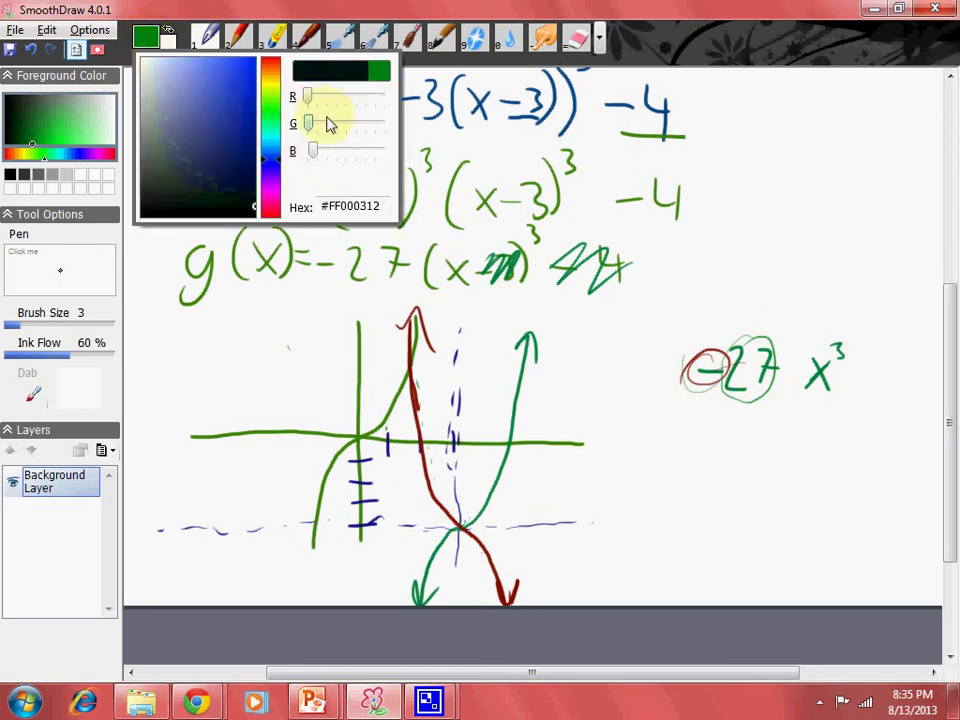
left_click(590, 470)
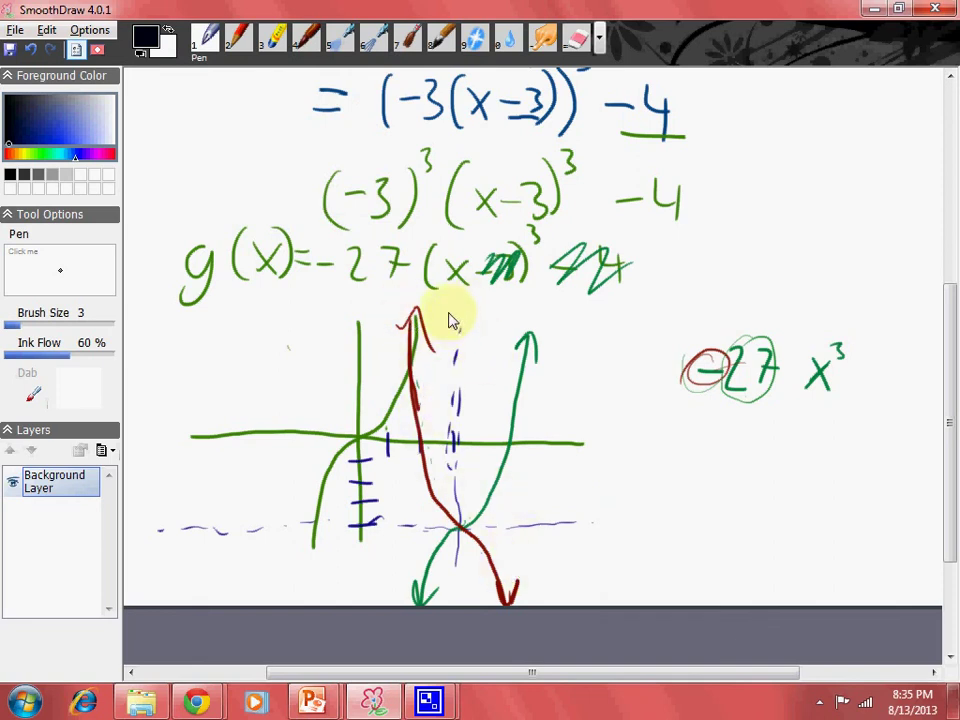
left_click_drag(452, 322, 452, 468)
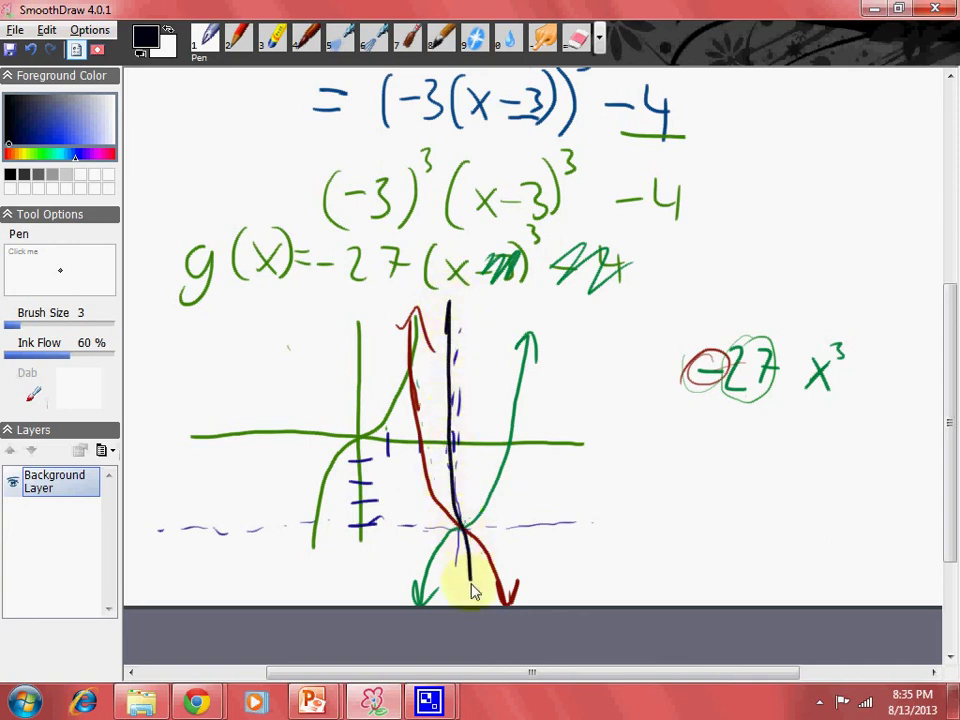
mouse_move(440, 318)
left_mouse_down()
mouse_move(449, 296)
mouse_move(458, 317)
left_mouse_up()
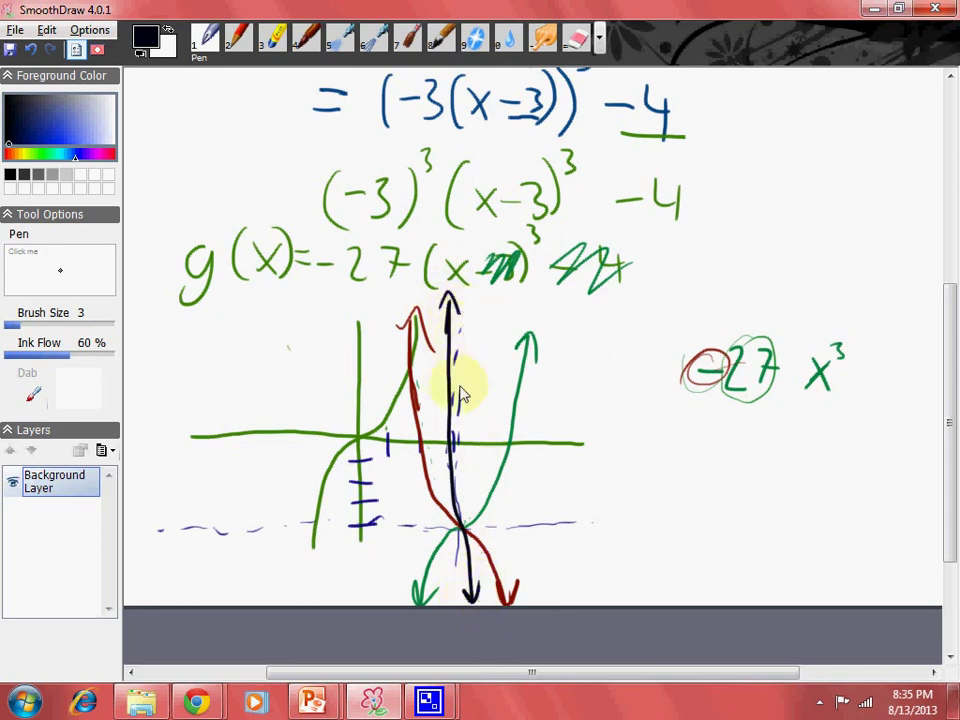